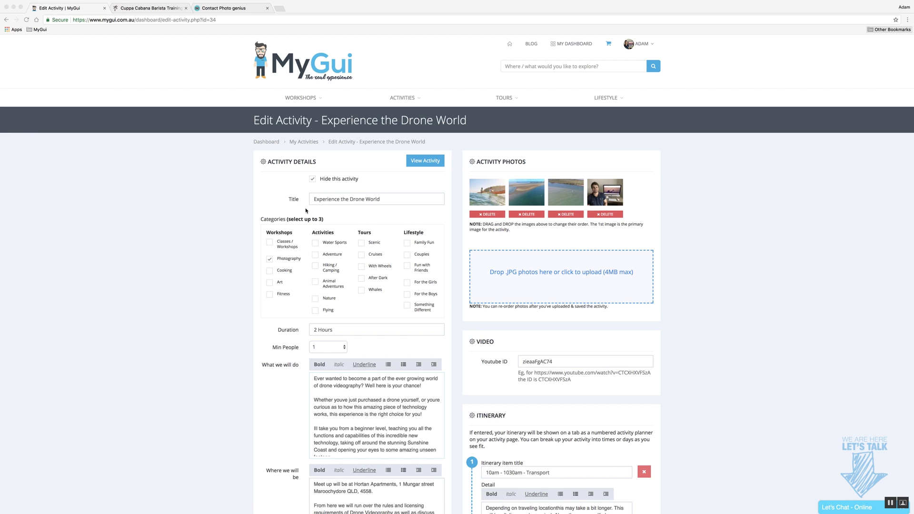
Review the activity's title, categories, duration, descriptions, guest requirements, and terms and conditions
{"action": "left_click", "coordinate": [326, 199]}
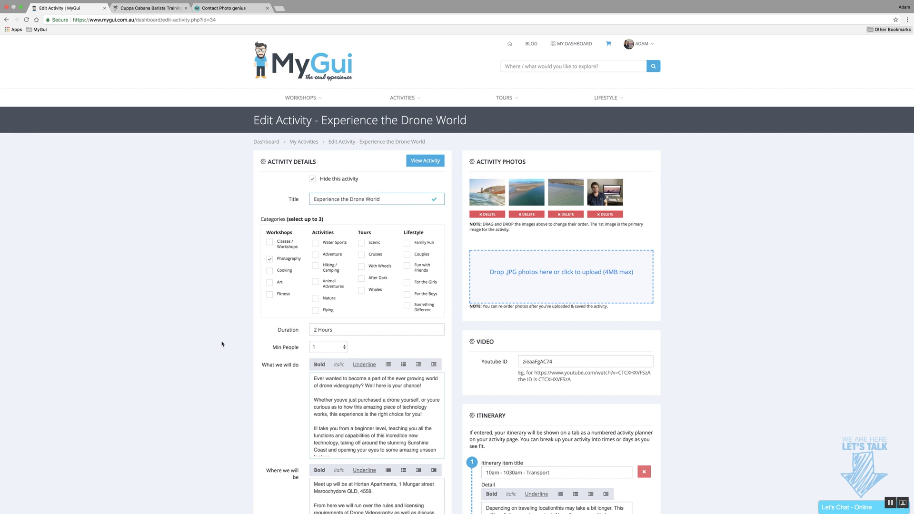
{"action": "scroll", "coordinate": [228, 342], "scroll_direction": "down", "scroll_amount": 2}
{"action": "scroll", "coordinate": [228, 314], "scroll_direction": "down", "scroll_amount": 4}
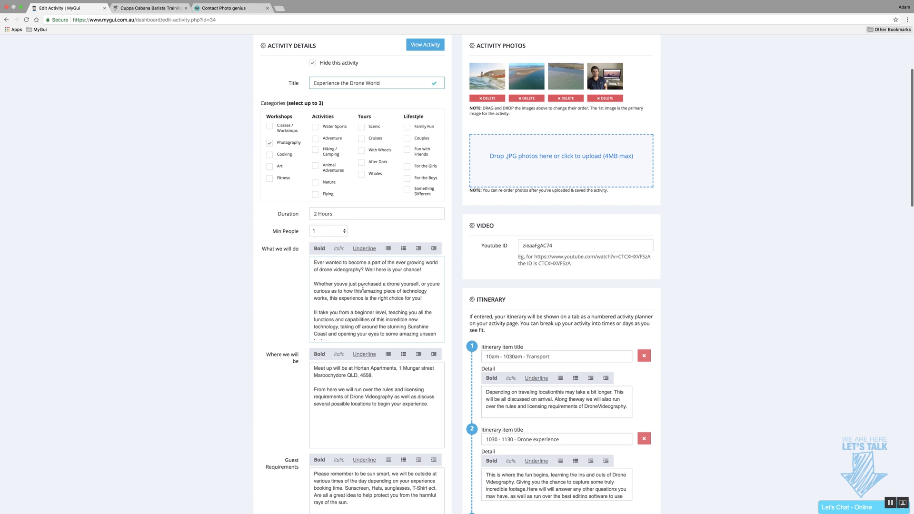
{"action": "scroll", "coordinate": [336, 300], "scroll_direction": "down", "scroll_amount": 5}
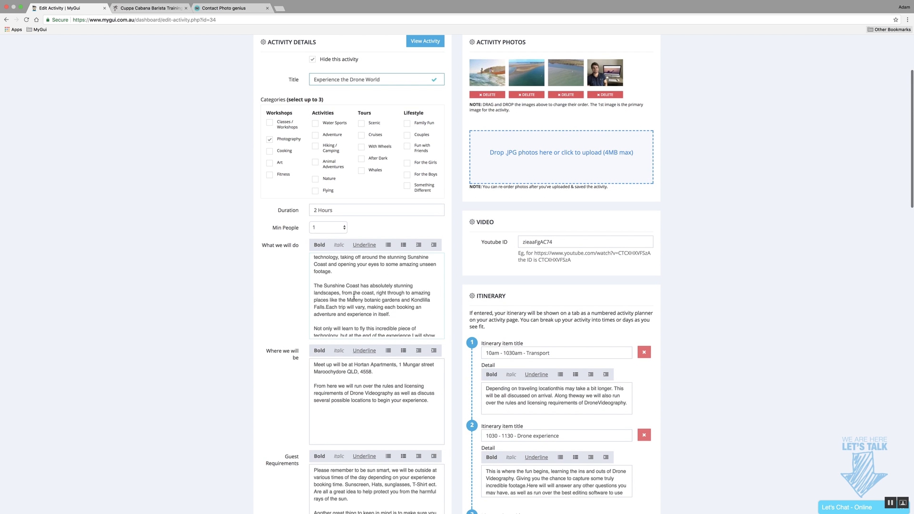
{"action": "scroll", "coordinate": [275, 355], "scroll_direction": "down", "scroll_amount": 3}
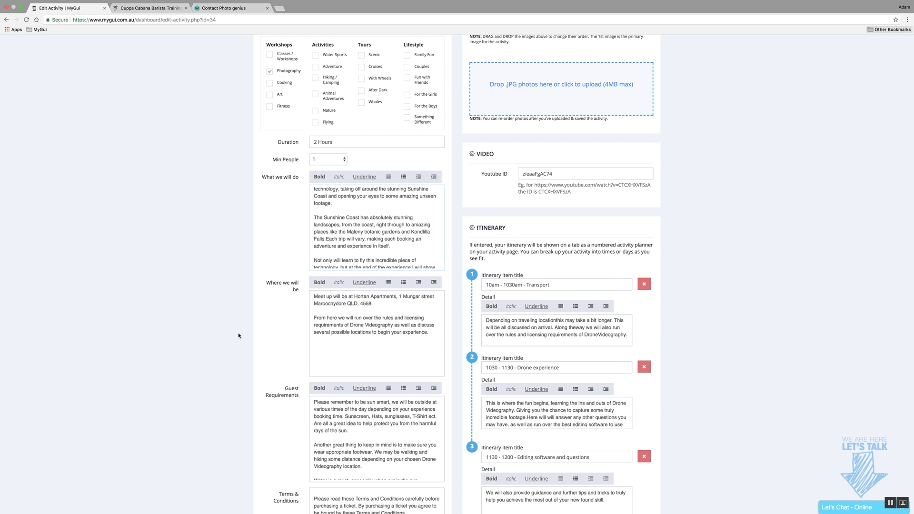
{"action": "scroll", "coordinate": [238, 336], "scroll_direction": "down", "scroll_amount": 5}
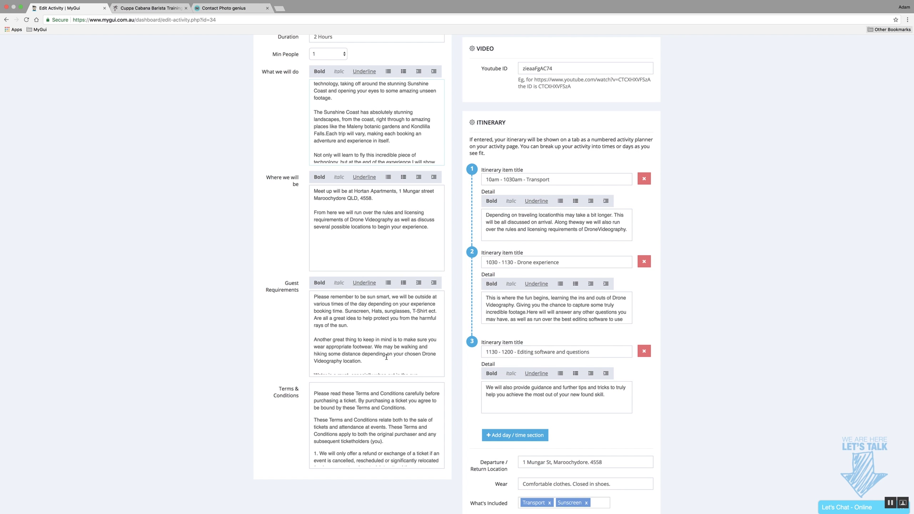
{"action": "scroll", "coordinate": [267, 349], "scroll_direction": "down", "scroll_amount": 4}
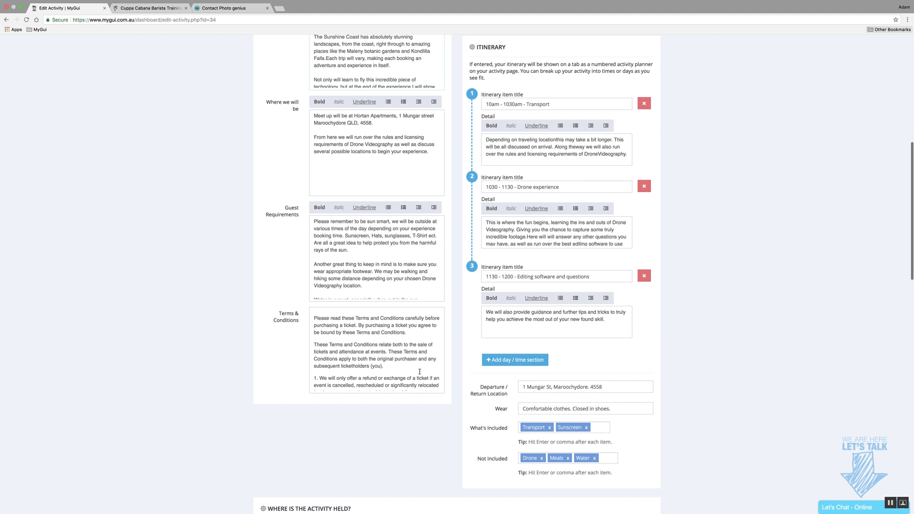
{"action": "scroll", "coordinate": [212, 305], "scroll_direction": "up", "scroll_amount": 5}
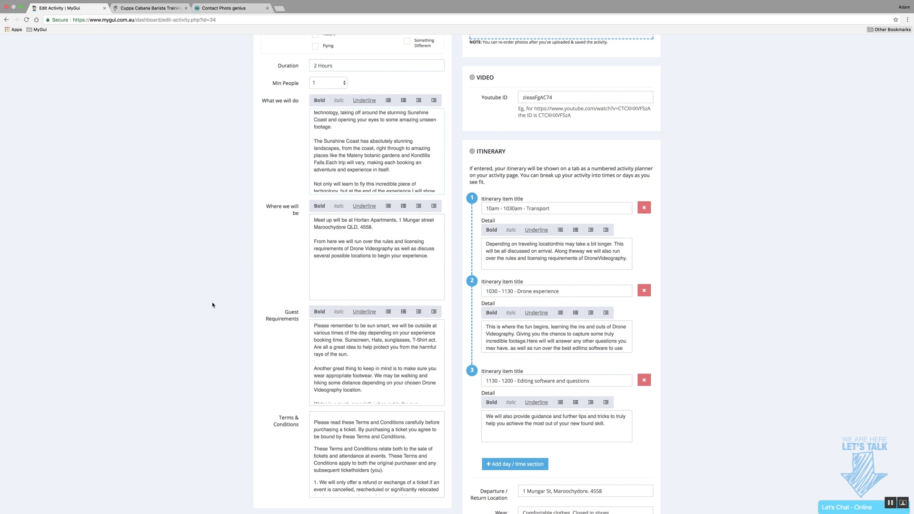
{"action": "scroll", "coordinate": [212, 305], "scroll_direction": "up", "scroll_amount": 10}
{"action": "scroll", "coordinate": [212, 304], "scroll_direction": "up", "scroll_amount": 1}
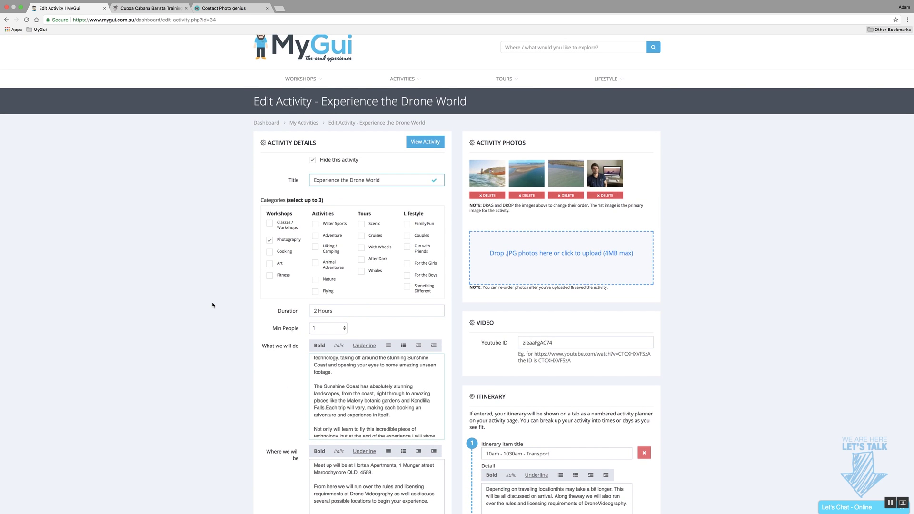
{"action": "scroll", "coordinate": [212, 305], "scroll_direction": "up", "scroll_amount": 1}
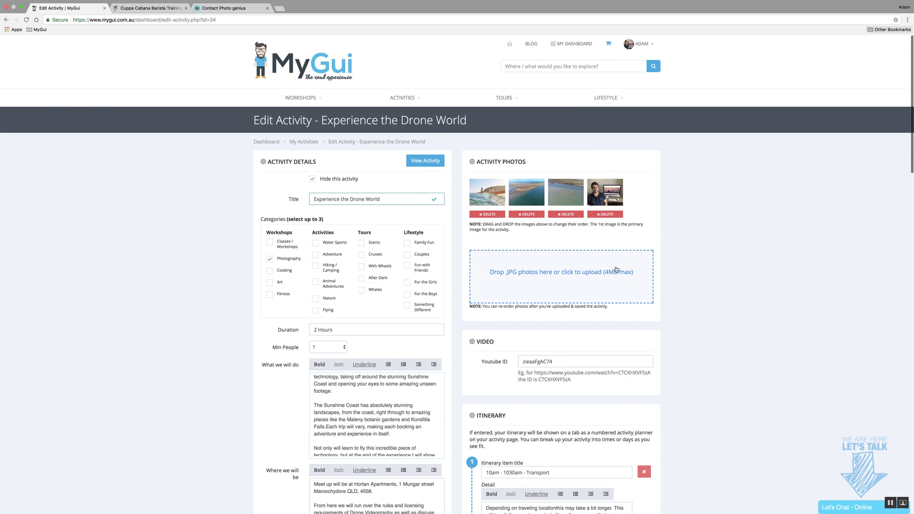
Move the fourth activity photo, showing a man beside a computer, into second place in the photo order
{"action": "left_click", "coordinate": [626, 270]}
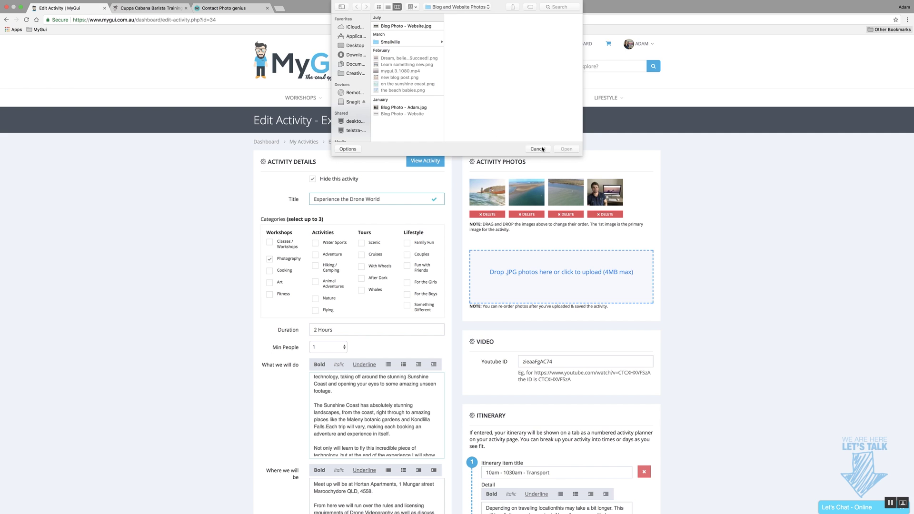
{"action": "left_click", "coordinate": [537, 149]}
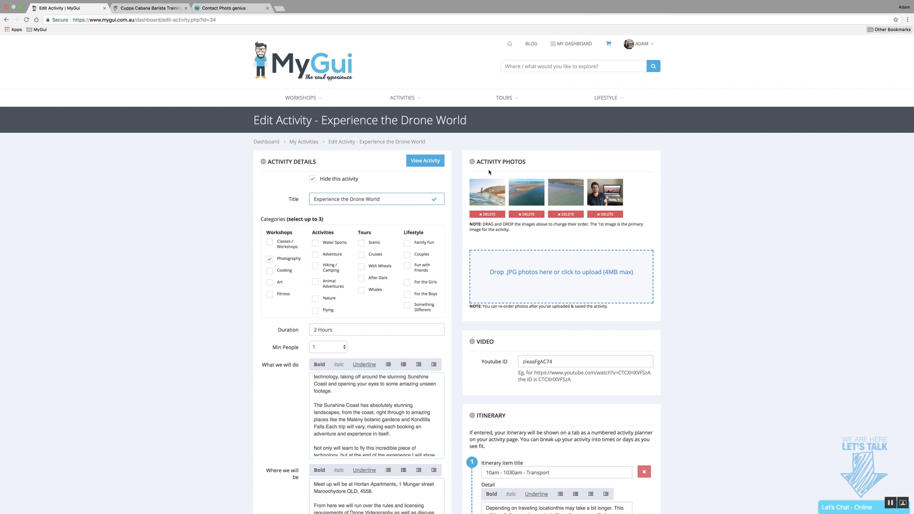
{"action": "left_click_drag", "start_coordinate": [603, 195], "coordinate": [524, 194]}
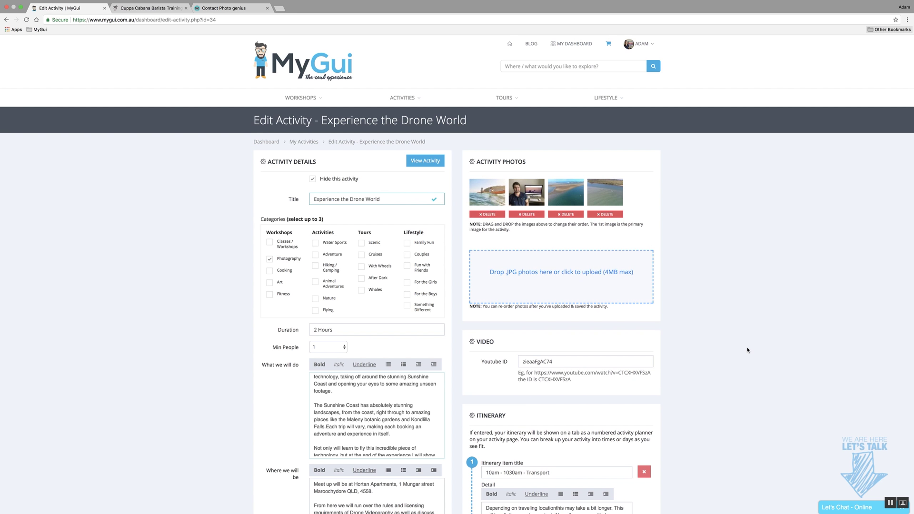
Review the video ID, the itinerary items, the departure and clothing details, and the included and not included items
{"action": "scroll", "coordinate": [747, 349], "scroll_direction": "down", "scroll_amount": 5}
{"action": "scroll", "coordinate": [727, 374], "scroll_direction": "down", "scroll_amount": 1}
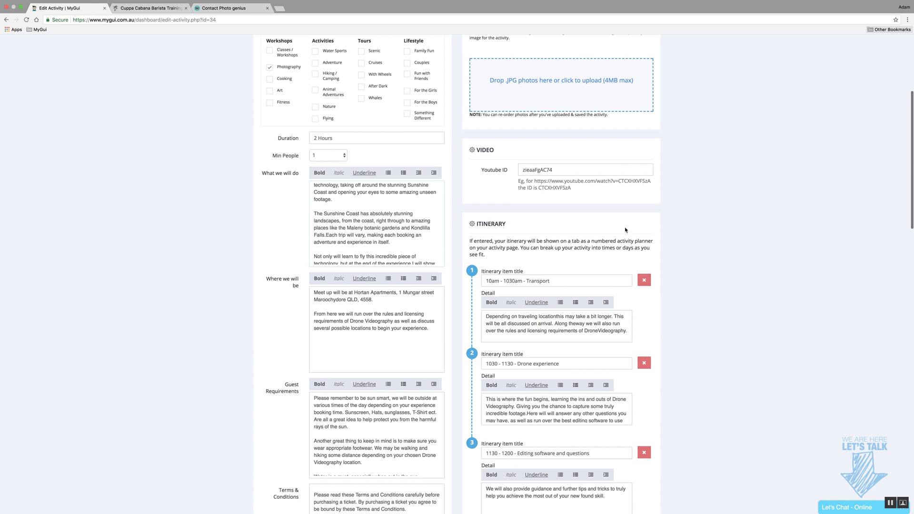
{"action": "scroll", "coordinate": [613, 400], "scroll_direction": "down", "scroll_amount": 3}
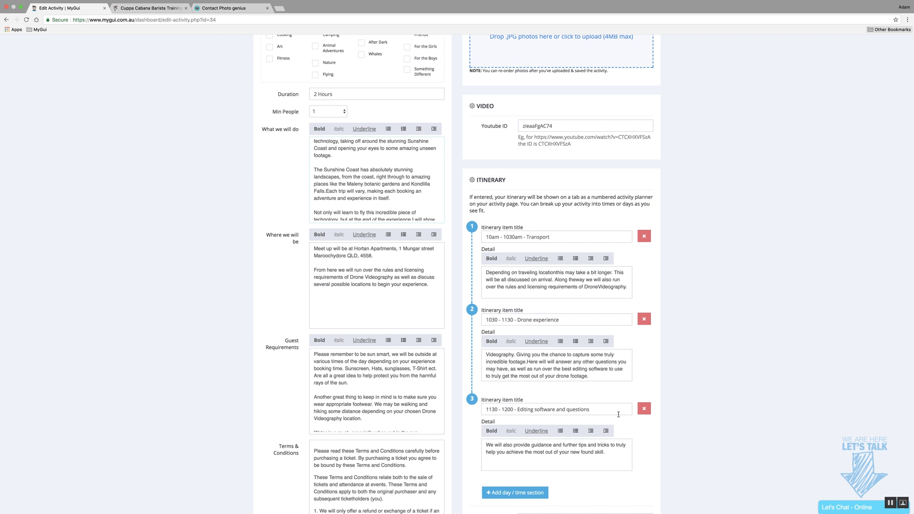
{"action": "scroll", "coordinate": [618, 419], "scroll_direction": "down", "scroll_amount": 5}
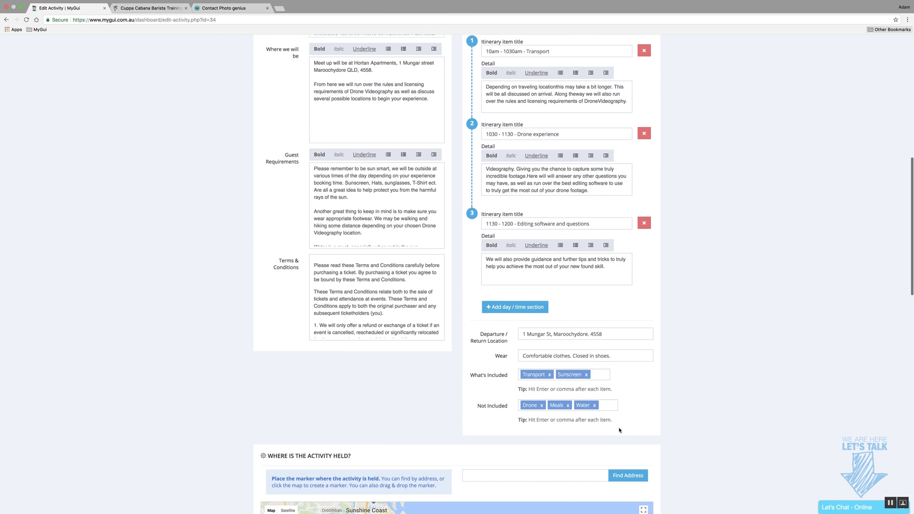
{"action": "scroll", "coordinate": [707, 340], "scroll_direction": "down", "scroll_amount": 3}
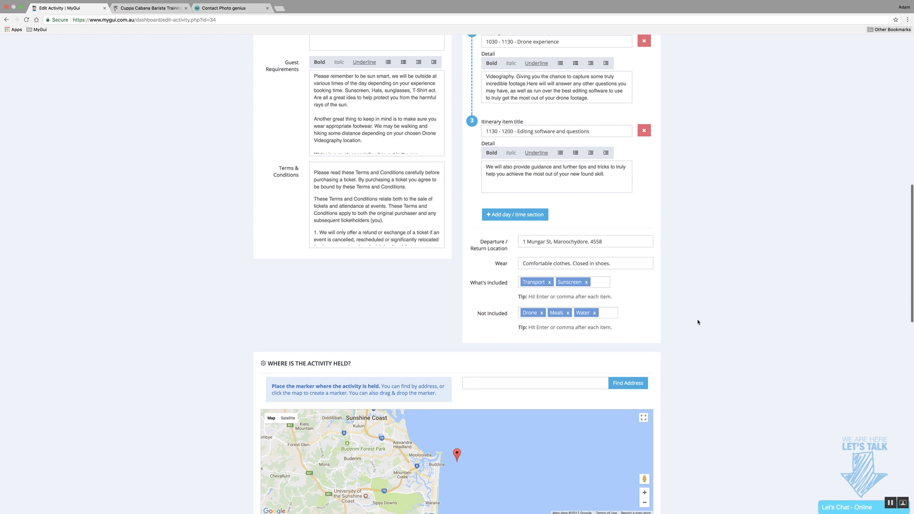
{"action": "scroll", "coordinate": [697, 322], "scroll_direction": "down", "scroll_amount": 6}
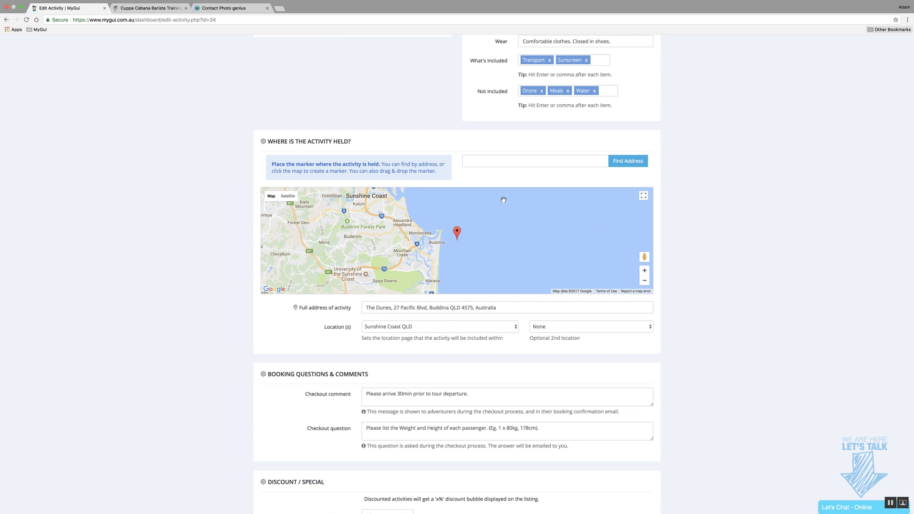
Try moving the map marker inland to Alexandra Headland, and place it by finding the address "Sunshine Coast"
{"action": "mouse_move", "coordinate": [457, 232]}
{"action": "left_mouse_down"}
{"action": "mouse_move", "coordinate": [391, 223]}
{"action": "mouse_move", "coordinate": [402, 223]}
{"action": "left_mouse_up"}
{"action": "left_click", "coordinate": [498, 160]}
{"action": "type", "text": "Sunsh"}
{"action": "key", "text": "BackSpace"}
{"action": "key", "text": "BackSpace"}
{"action": "key", "text": "BackSpace"}
{"action": "key", "text": "BackSpace"}
{"action": "type", "text": "unshon"}
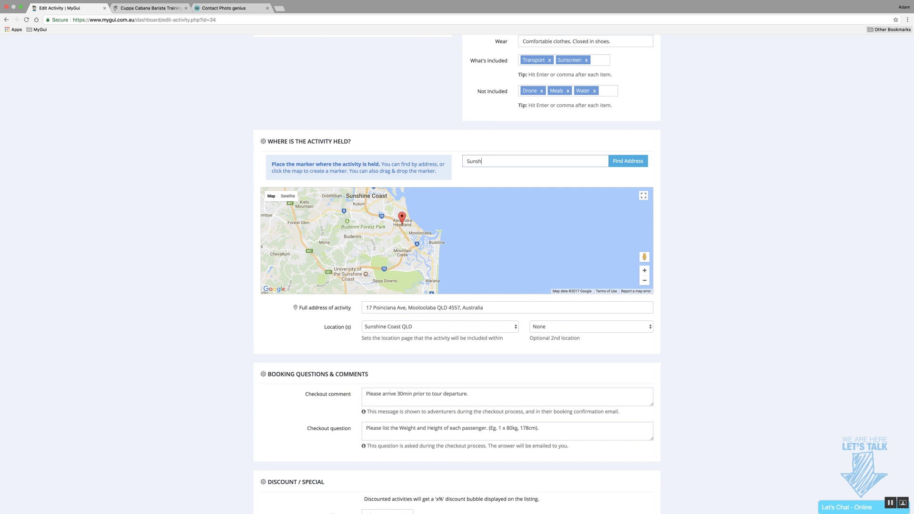
{"action": "key", "text": "BackSpace"}
{"action": "type", "text": "ine Coast"}
{"action": "key", "text": "Return"}
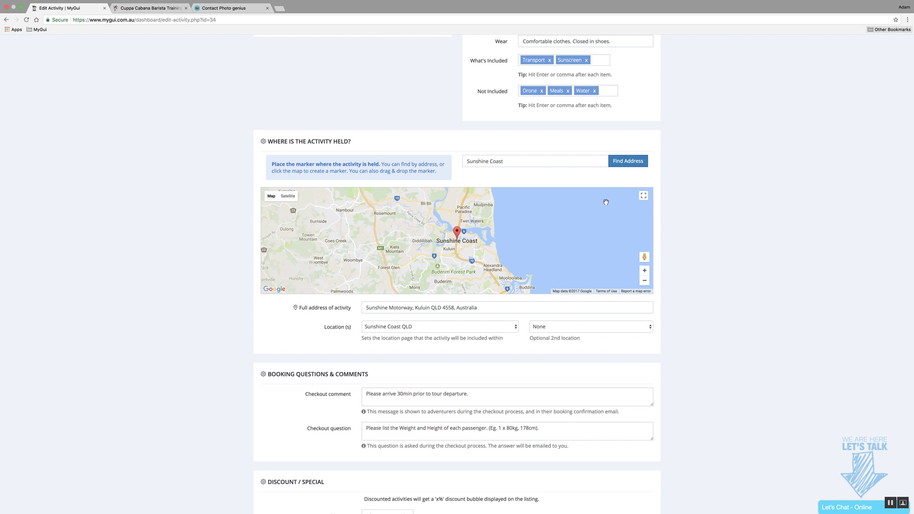
Move the map marker to the canal-side street just east of the Sunshine Motorway and check the full activity address
{"action": "left_click", "coordinate": [645, 271]}
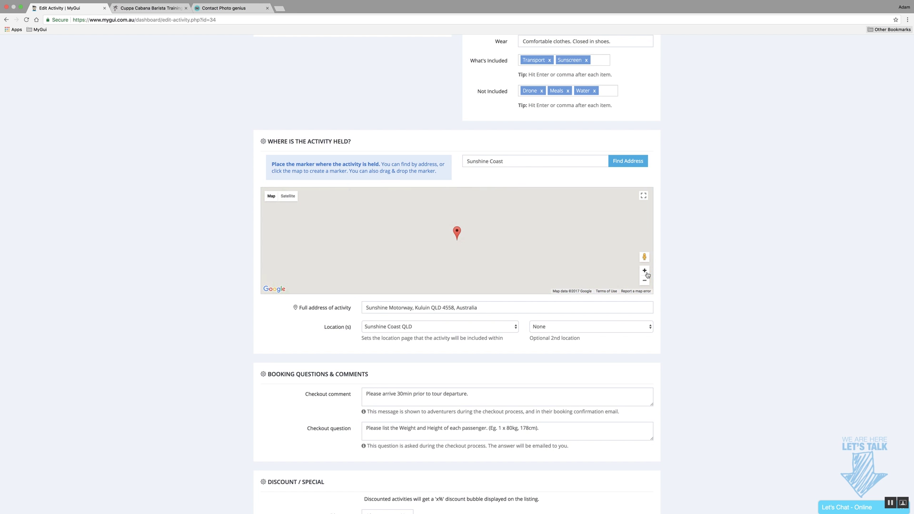
{"action": "left_click_drag", "start_coordinate": [456, 233], "coordinate": [474, 227]}
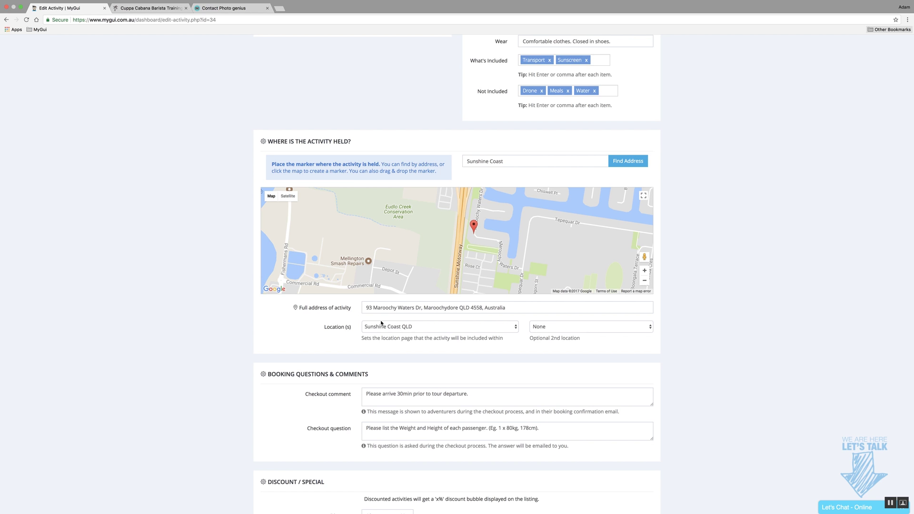
{"action": "left_click", "coordinate": [398, 308]}
{"action": "left_click_drag", "start_coordinate": [412, 307], "coordinate": [326, 303]}
{"action": "left_click", "coordinate": [369, 307]}
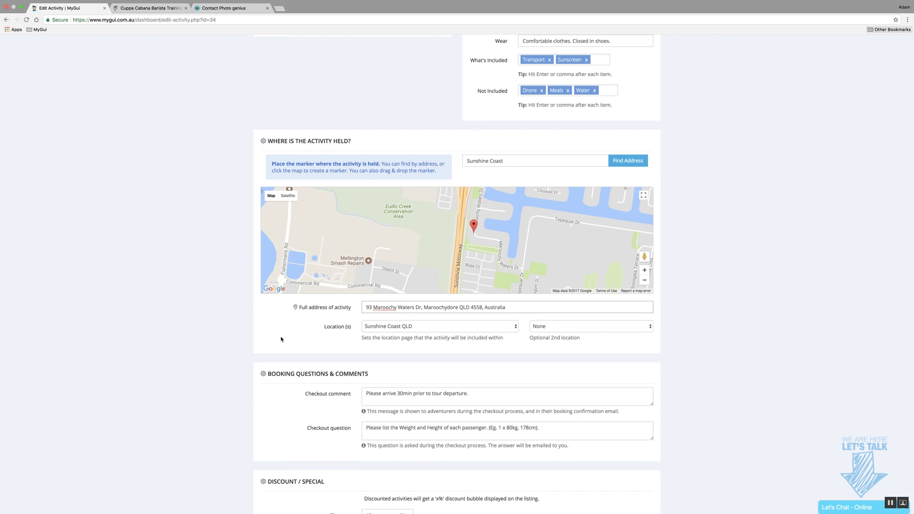
Review the region options for the activity's primary location, keeping Sunshine Coast QLD selected
{"action": "scroll", "coordinate": [281, 339], "scroll_direction": "down", "scroll_amount": 3}
{"action": "left_click", "coordinate": [441, 231]}
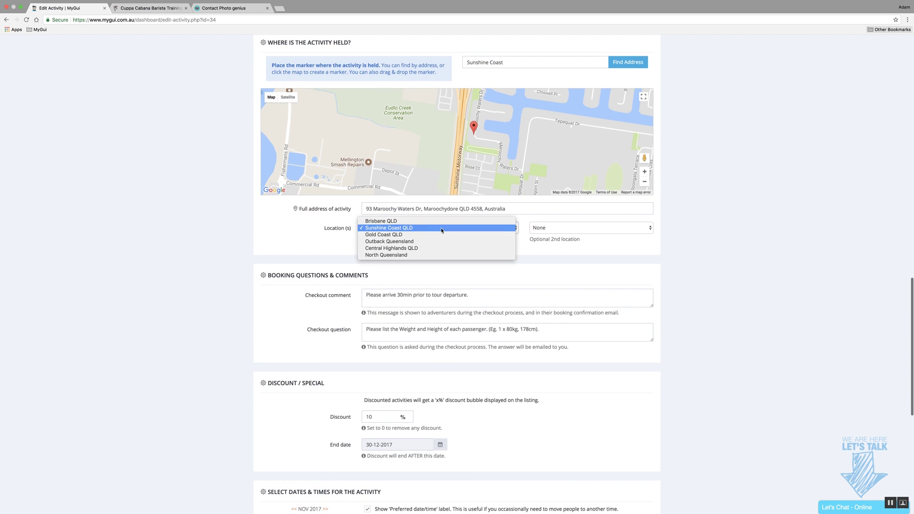
{"action": "left_click", "coordinate": [452, 230]}
{"action": "left_click", "coordinate": [422, 227]}
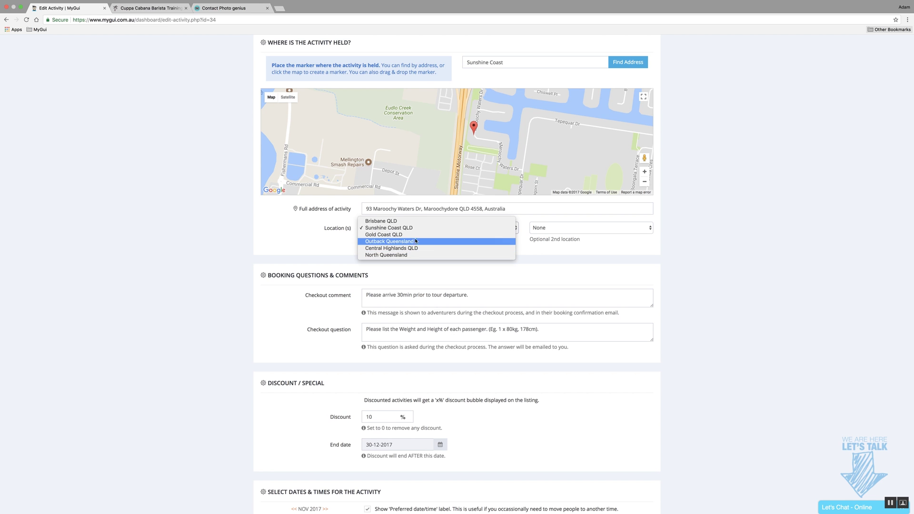
{"action": "left_click", "coordinate": [285, 235]}
{"action": "scroll", "coordinate": [261, 251], "scroll_direction": "down", "scroll_amount": 2}
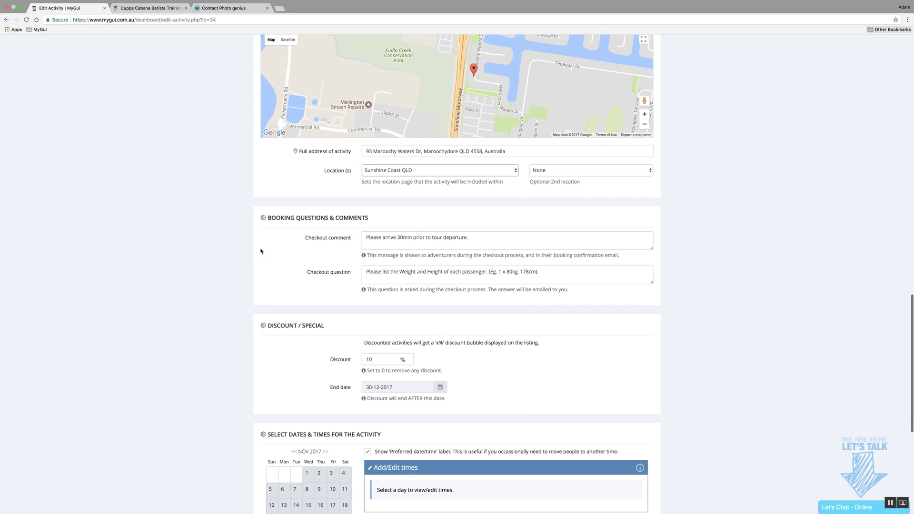
{"action": "left_click", "coordinate": [448, 170]}
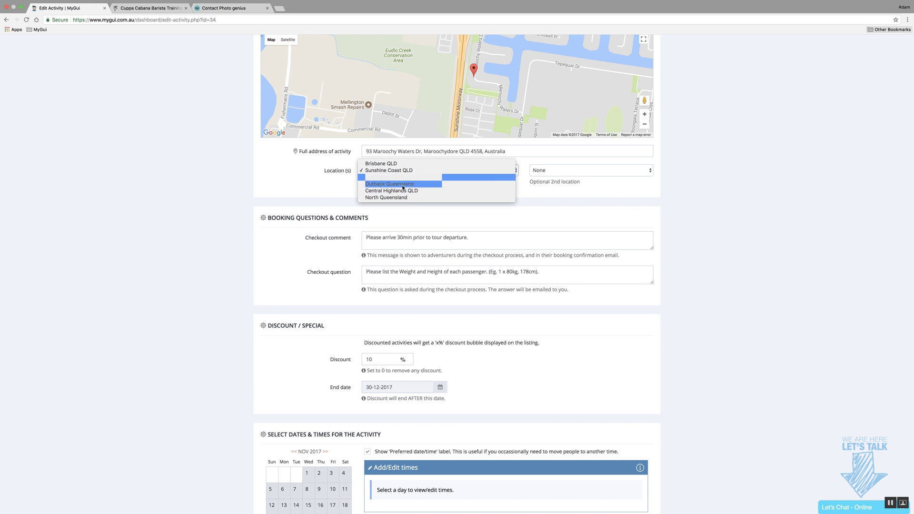
{"action": "left_click", "coordinate": [311, 184]}
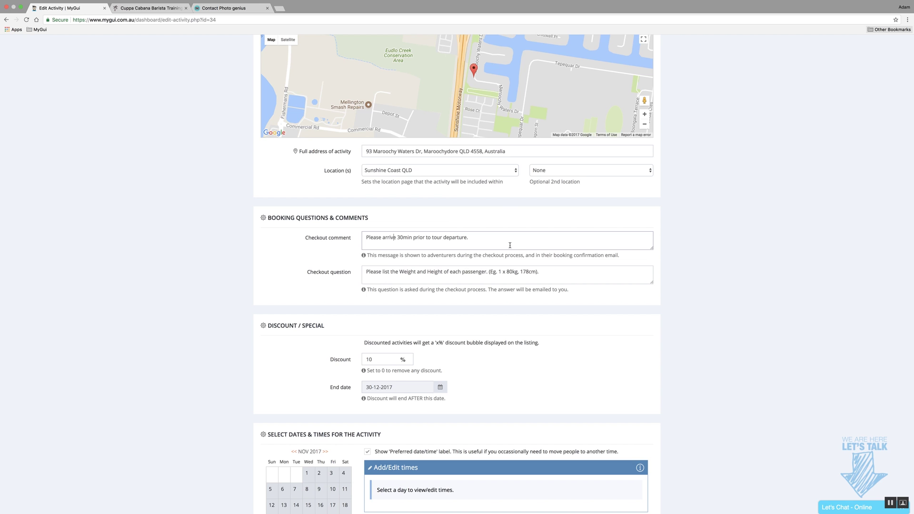
Review the checkout comment and the checkout question, including its example of passenger weight and height
{"action": "scroll", "coordinate": [359, 265], "scroll_direction": "down", "scroll_amount": 1}
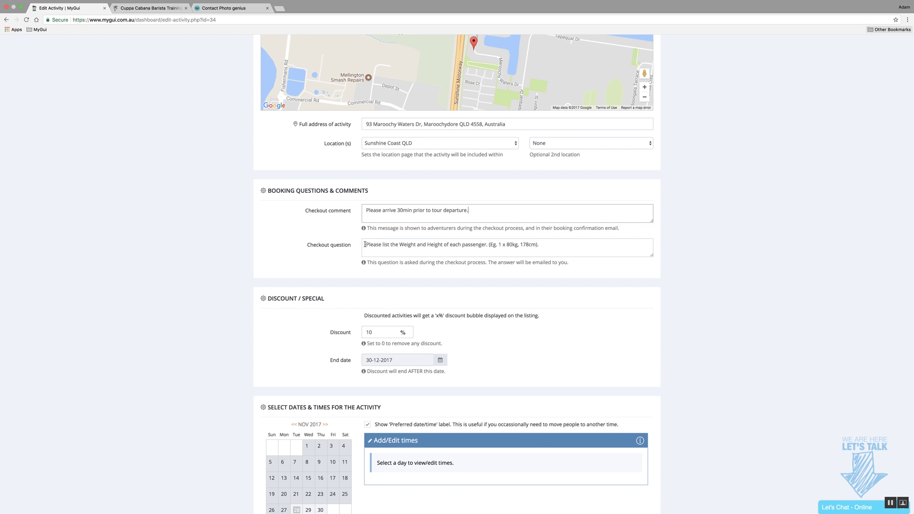
{"action": "left_click_drag", "start_coordinate": [365, 244], "coordinate": [343, 235]}
{"action": "left_click", "coordinate": [409, 252]}
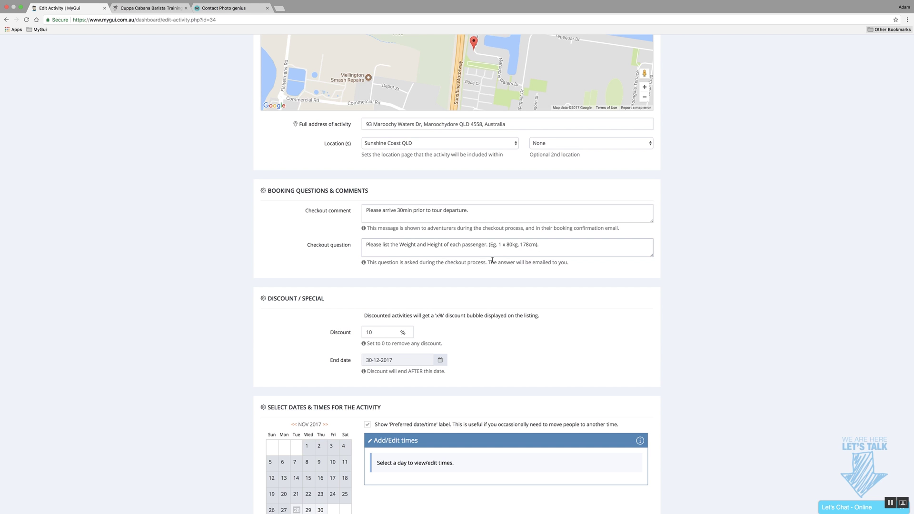
{"action": "left_click_drag", "start_coordinate": [489, 247], "coordinate": [539, 247]}
{"action": "left_click", "coordinate": [543, 246]}
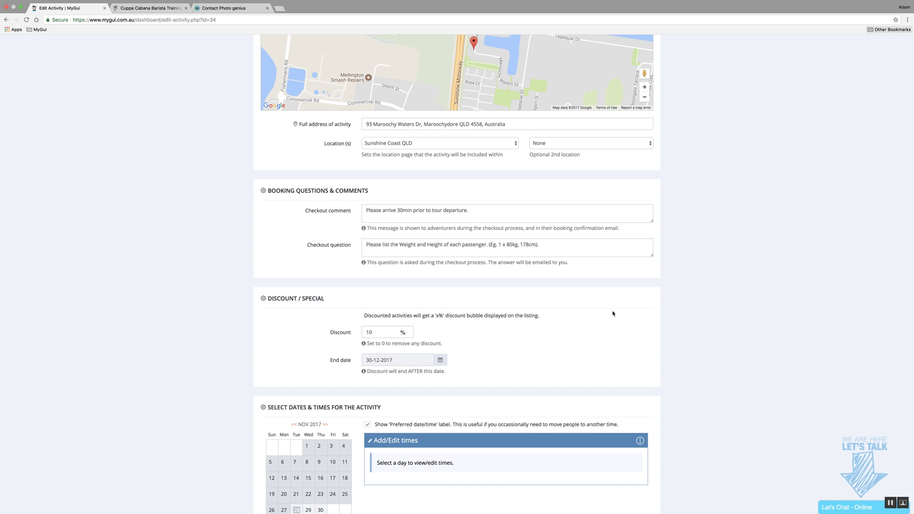
Check the discount's end date picker and set the activity discount to 12%
{"action": "scroll", "coordinate": [432, 260], "scroll_direction": "down", "scroll_amount": 2}
{"action": "scroll", "coordinate": [332, 190], "scroll_direction": "down", "scroll_amount": 1}
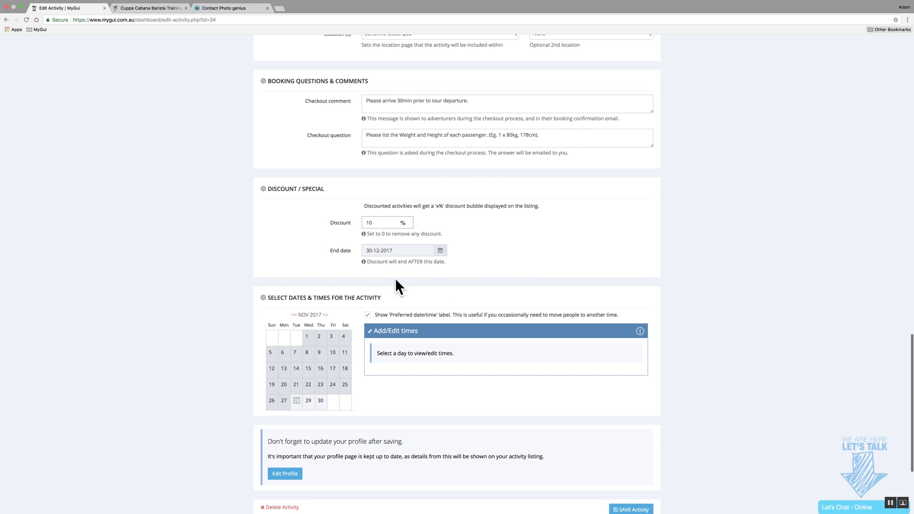
{"action": "left_click", "coordinate": [440, 251]}
{"action": "left_click", "coordinate": [567, 236]}
{"action": "double_click", "coordinate": [378, 227]}
{"action": "scroll", "coordinate": [378, 227], "scroll_direction": "down", "scroll_amount": 1}
{"action": "type", "text": "12"}
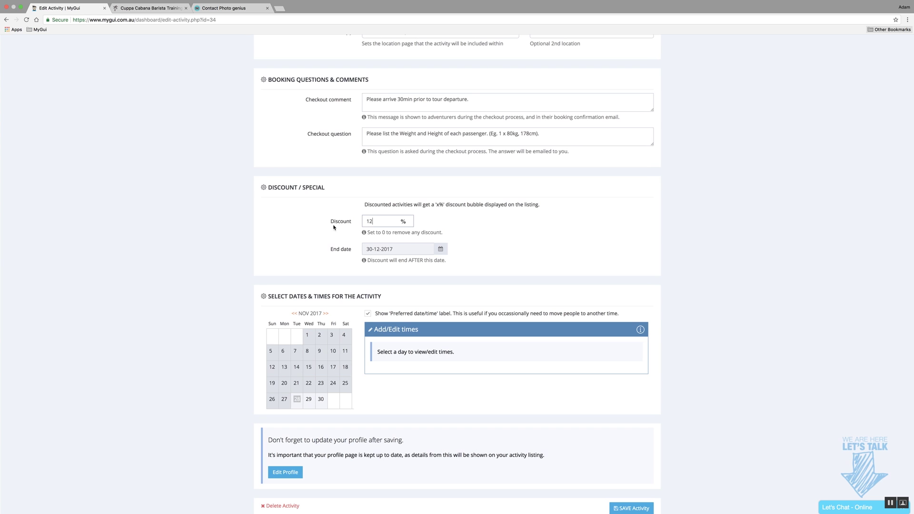
Add a time slot on 1 December 2017 in the activity calendar, starting at 09:00 AM
{"action": "scroll", "coordinate": [544, 241], "scroll_direction": "down", "scroll_amount": 4}
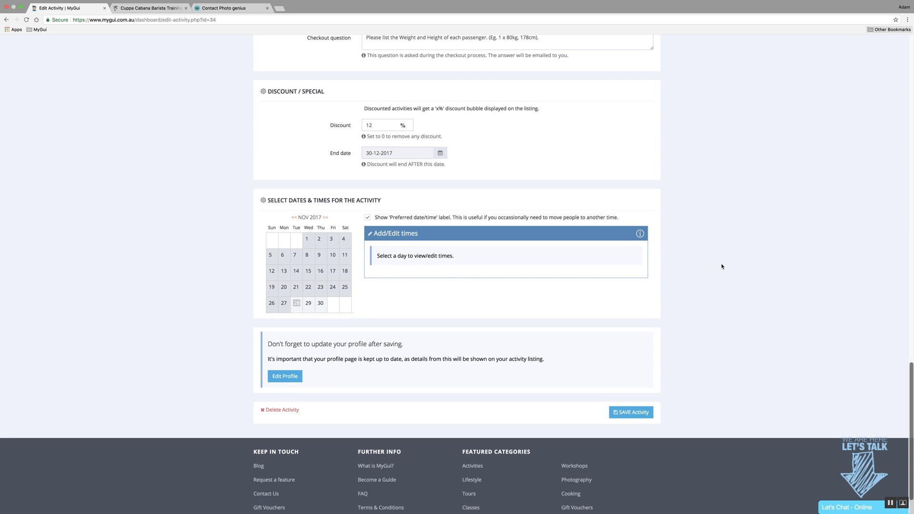
{"action": "scroll", "coordinate": [699, 273], "scroll_direction": "down", "scroll_amount": 2}
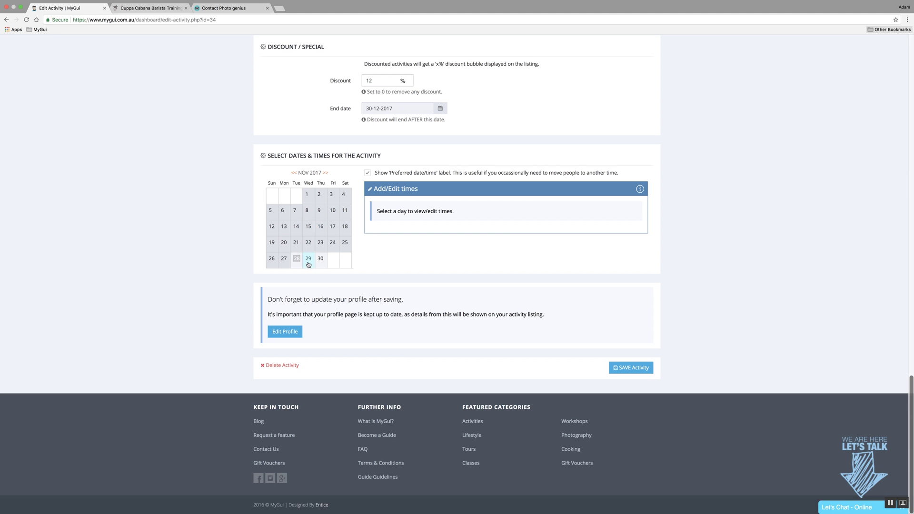
{"action": "left_click", "coordinate": [325, 172]}
{"action": "left_click", "coordinate": [332, 195]}
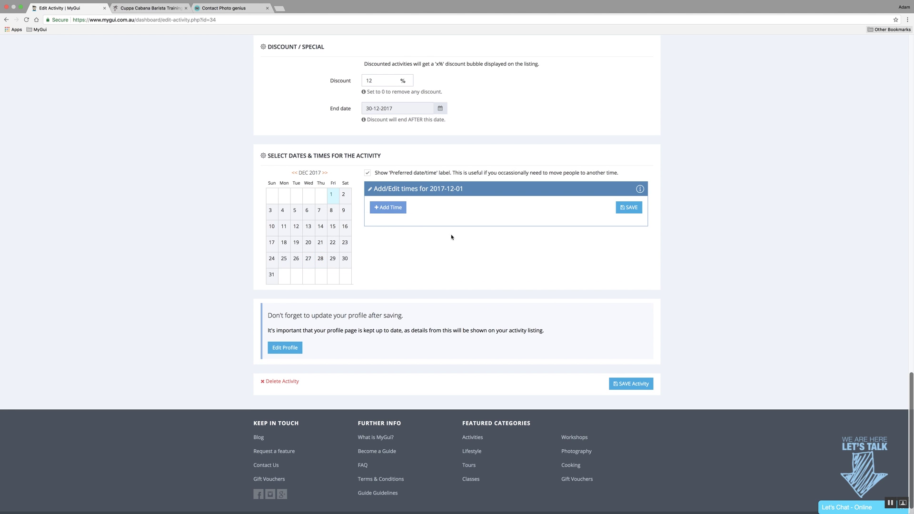
{"action": "left_click", "coordinate": [387, 208]}
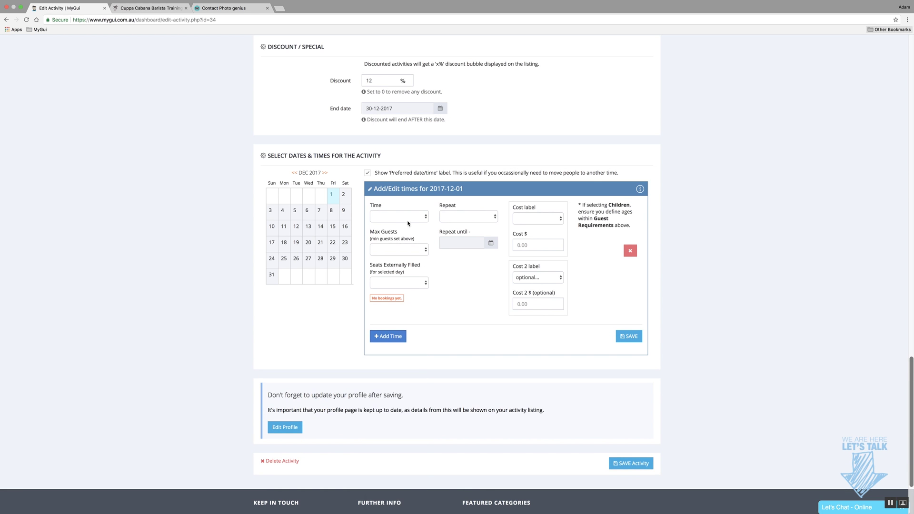
{"action": "left_click", "coordinate": [406, 219]}
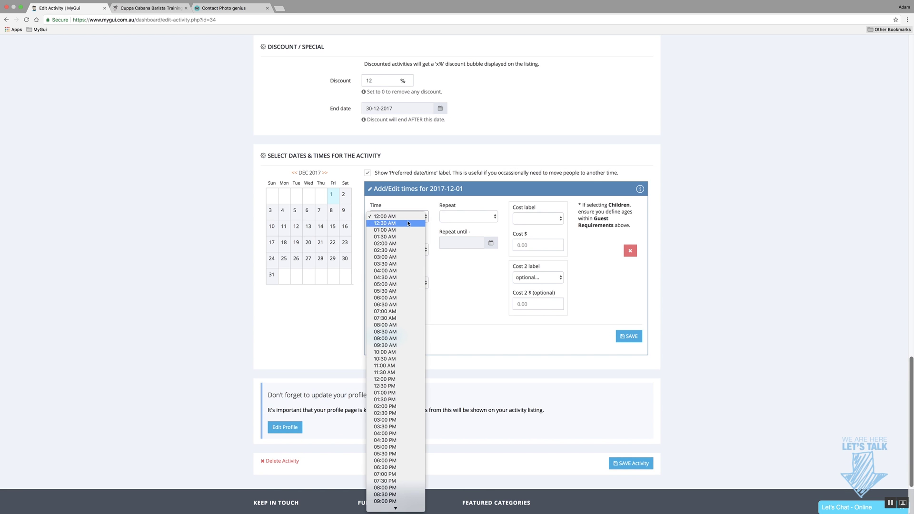
{"action": "left_click", "coordinate": [409, 338]}
Make the 09:00 AM time slot repeat daily until 09-12-2017
{"action": "left_click", "coordinate": [476, 216]}
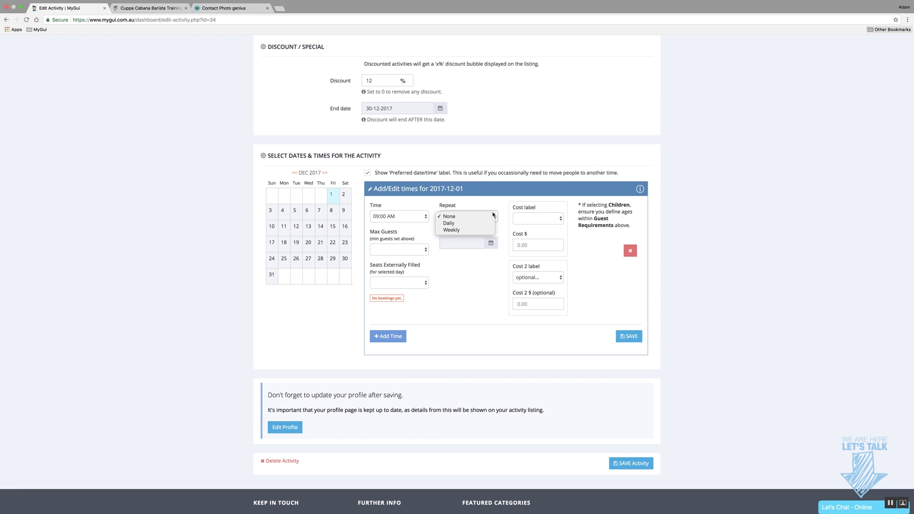
{"action": "left_click", "coordinate": [476, 225]}
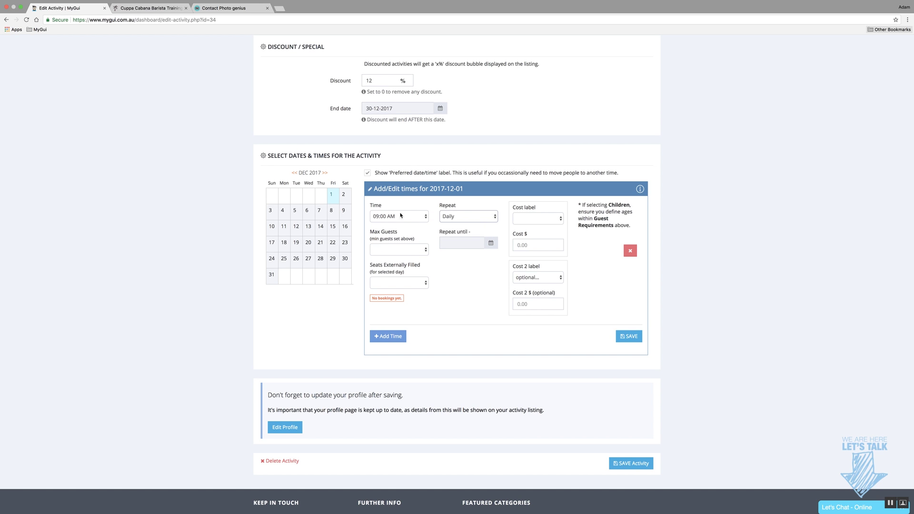
{"action": "left_click", "coordinate": [495, 243]}
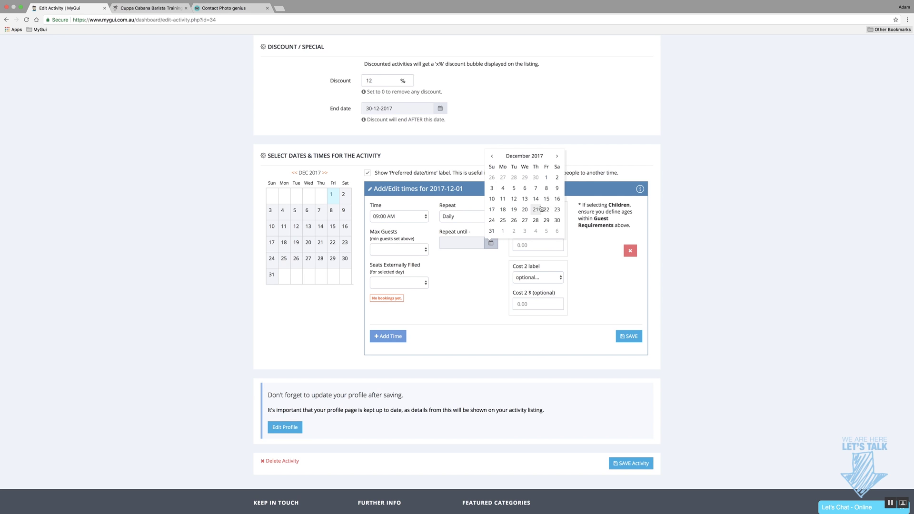
{"action": "left_click", "coordinate": [556, 189]}
Price the time slot at $100.00 with the Per Person cost label
{"action": "left_click", "coordinate": [550, 223]}
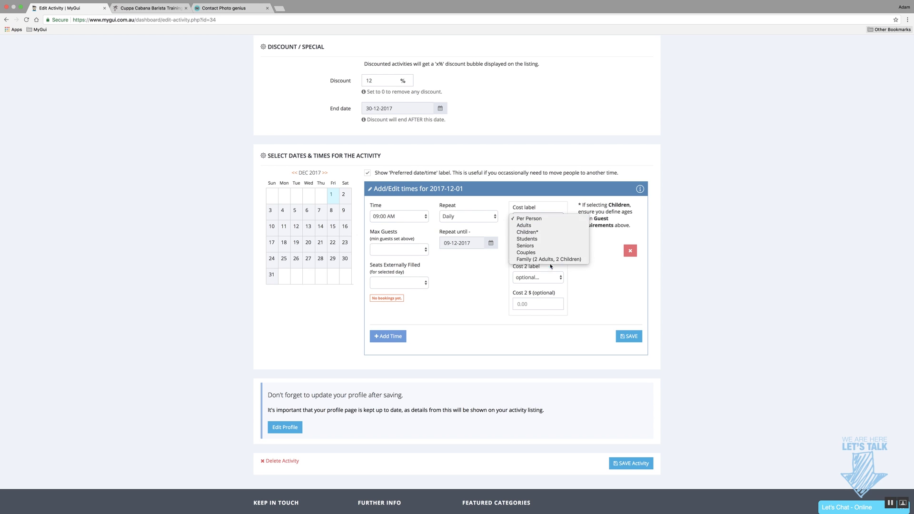
{"action": "left_click", "coordinate": [528, 218]}
{"action": "left_click", "coordinate": [529, 246]}
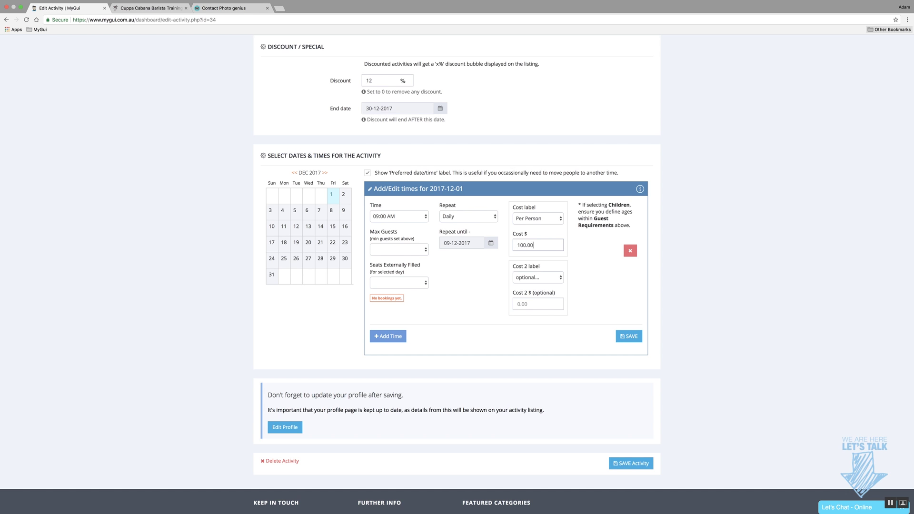
Check the minimum people setting in the activity details and set the time slot's maximum guests to 4
{"action": "left_click", "coordinate": [397, 250]}
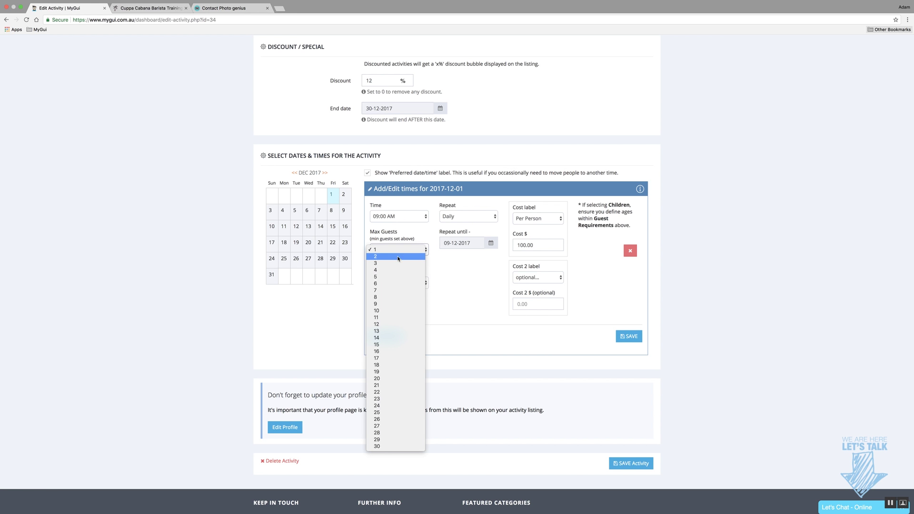
{"action": "left_click", "coordinate": [223, 220]}
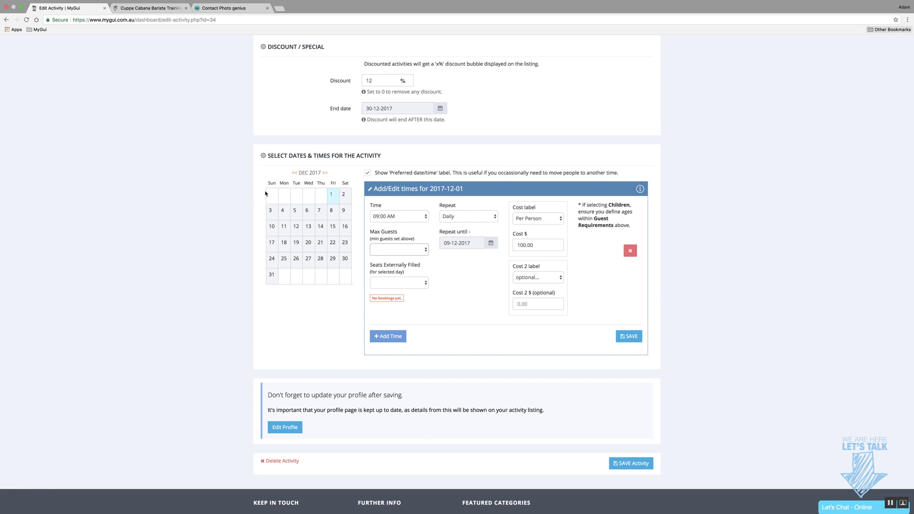
{"action": "scroll", "coordinate": [264, 193], "scroll_direction": "up", "scroll_amount": 20}
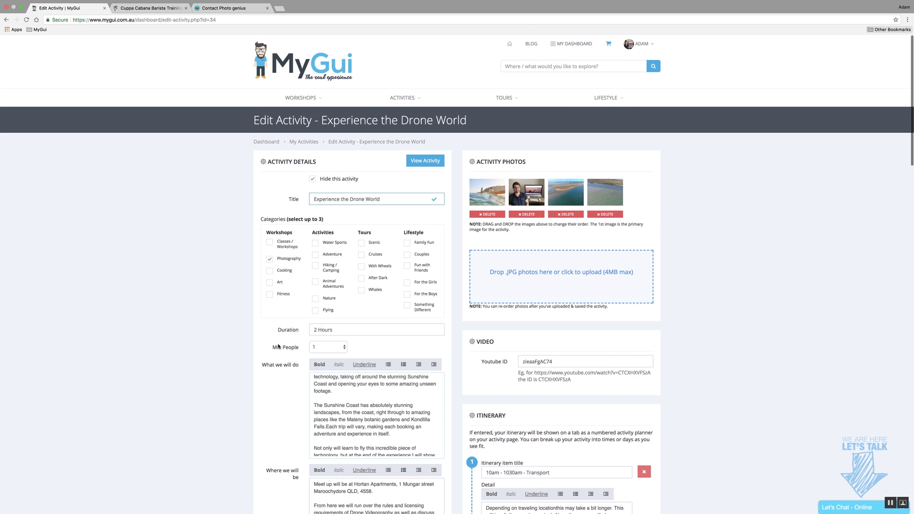
{"action": "scroll", "coordinate": [233, 331], "scroll_direction": "down", "scroll_amount": 20}
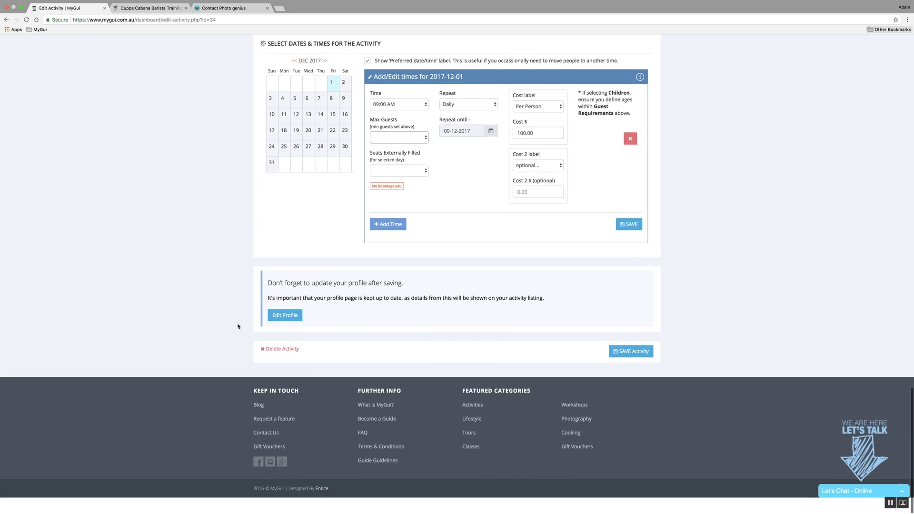
{"action": "left_click", "coordinate": [399, 209]}
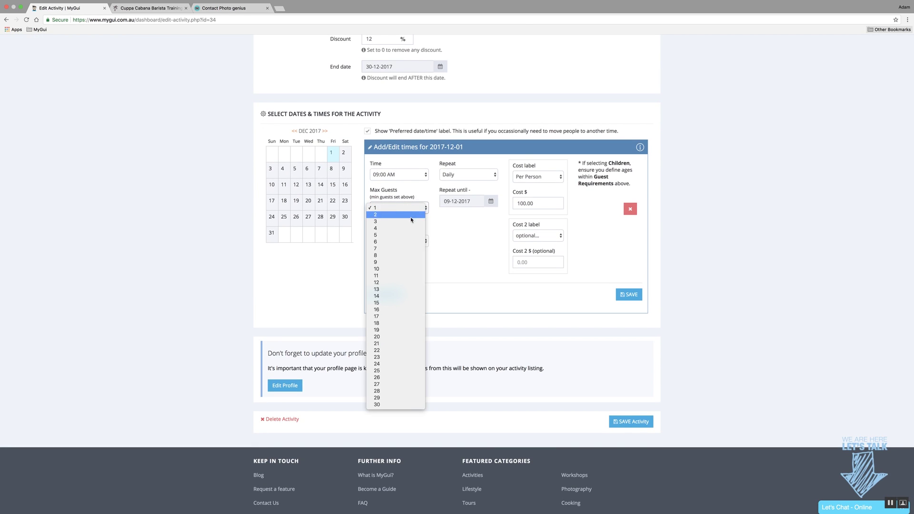
{"action": "left_click", "coordinate": [390, 230]}
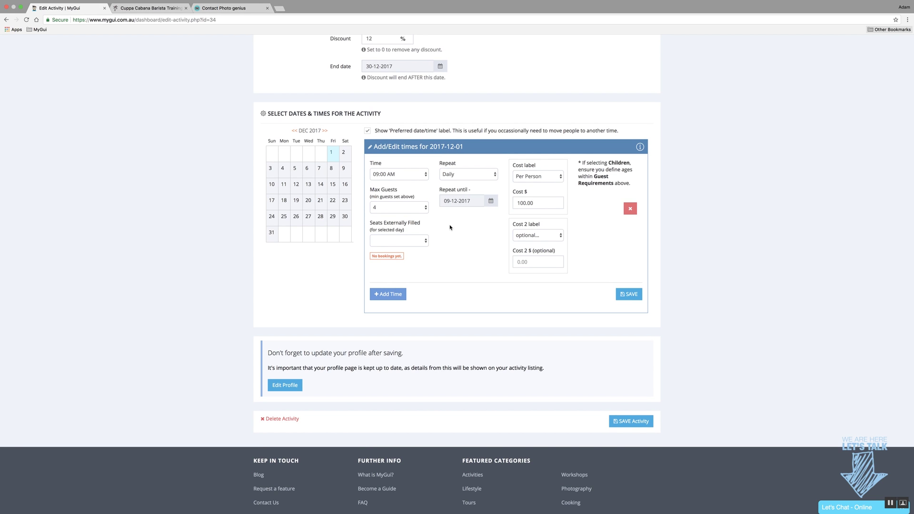
Save the time slot and the activity, and reopen the 1 December 2017 times to check the saved schedule
{"action": "left_click", "coordinate": [637, 294]}
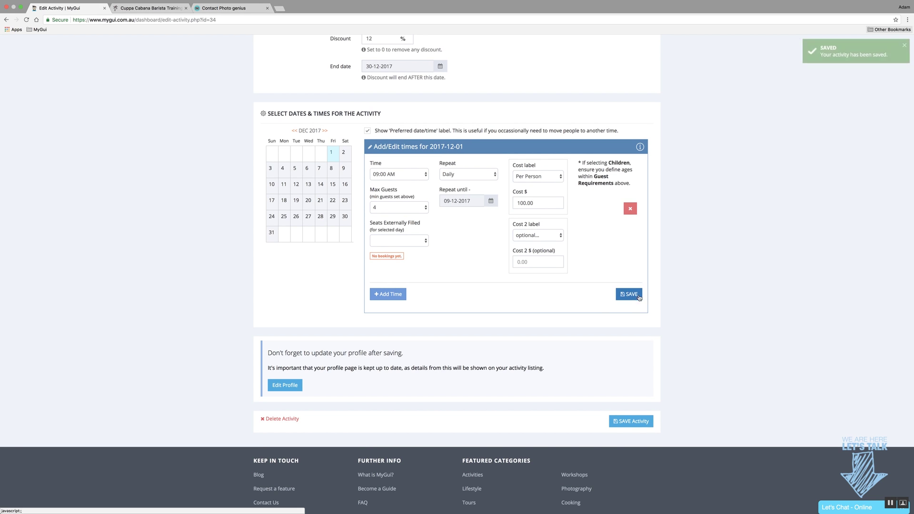
{"action": "left_click", "coordinate": [651, 422]}
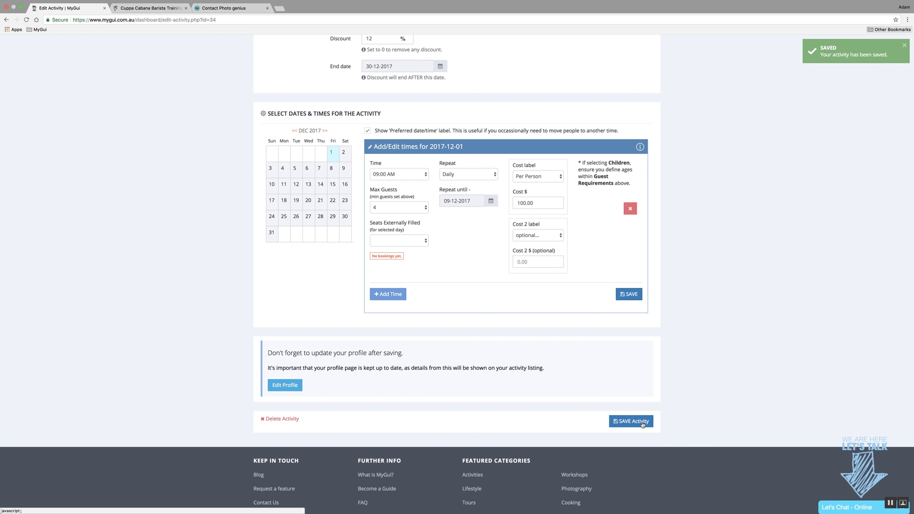
{"action": "scroll", "coordinate": [704, 355], "scroll_direction": "down", "scroll_amount": 2}
{"action": "scroll", "coordinate": [704, 355], "scroll_direction": "down", "scroll_amount": 20}
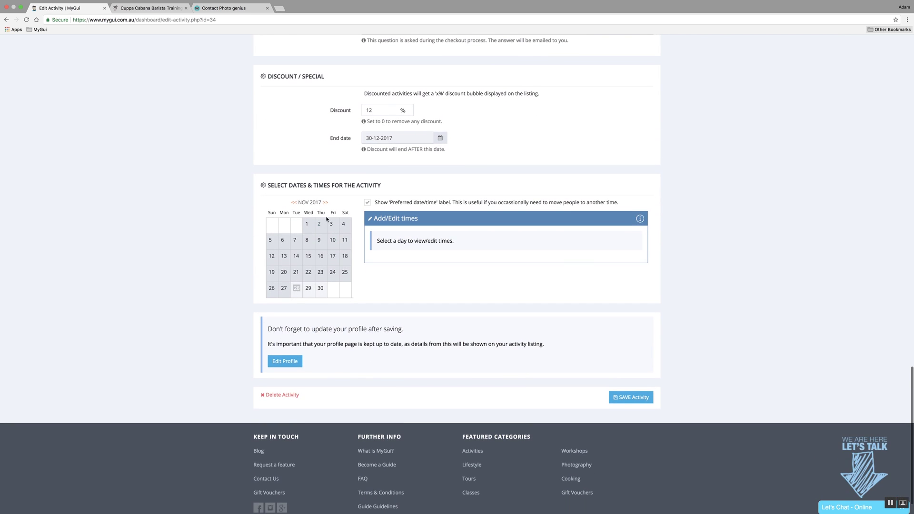
{"action": "left_click", "coordinate": [325, 202]}
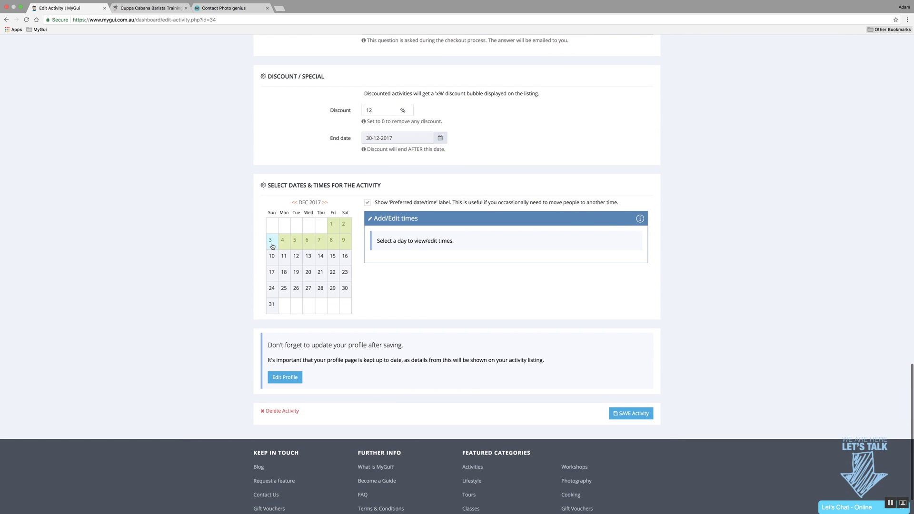
{"action": "left_click", "coordinate": [333, 231]}
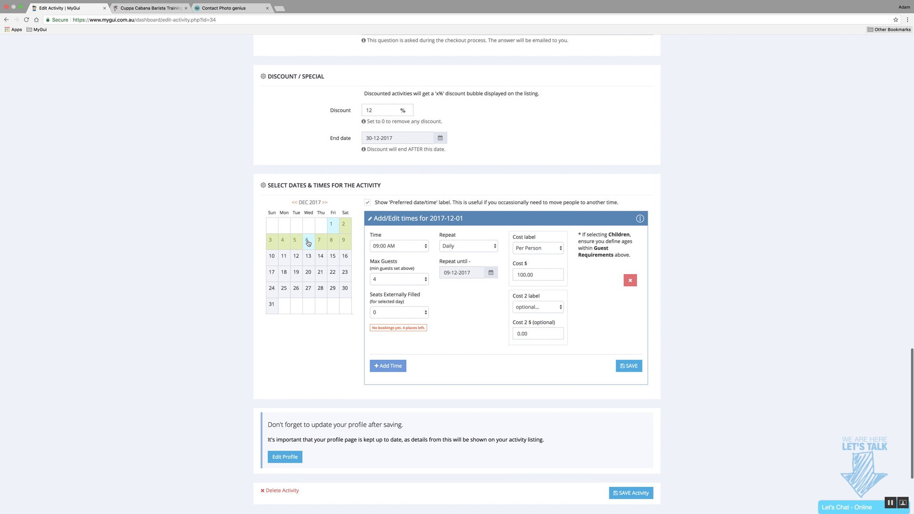
View the activity's public page and review its hidden-activity notice, available dates and description
{"action": "scroll", "coordinate": [601, 305], "scroll_direction": "up", "scroll_amount": 15}
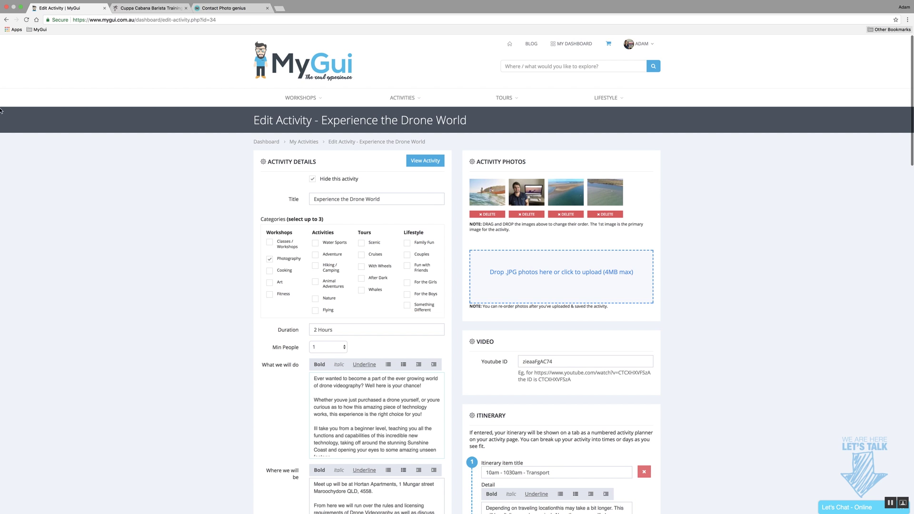
{"action": "left_click", "coordinate": [441, 162]}
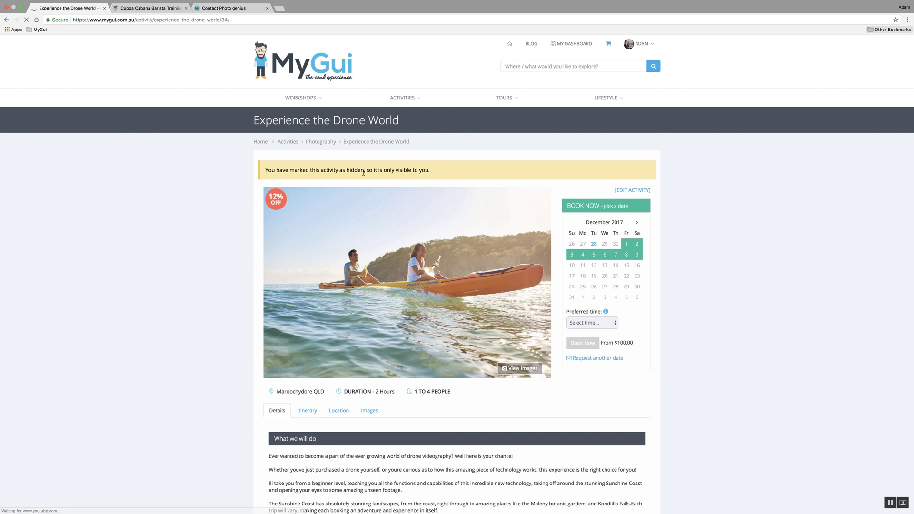
{"action": "left_click_drag", "start_coordinate": [418, 168], "coordinate": [427, 171]}
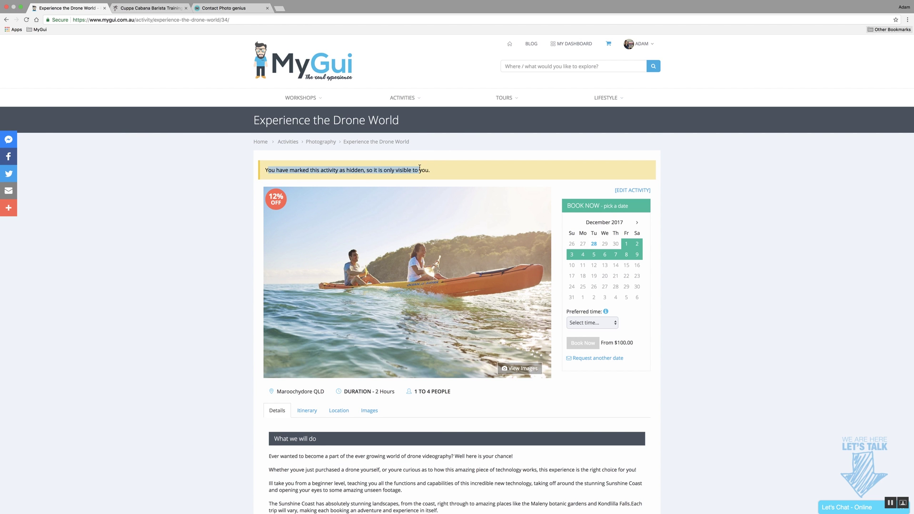
{"action": "left_click", "coordinate": [202, 288]}
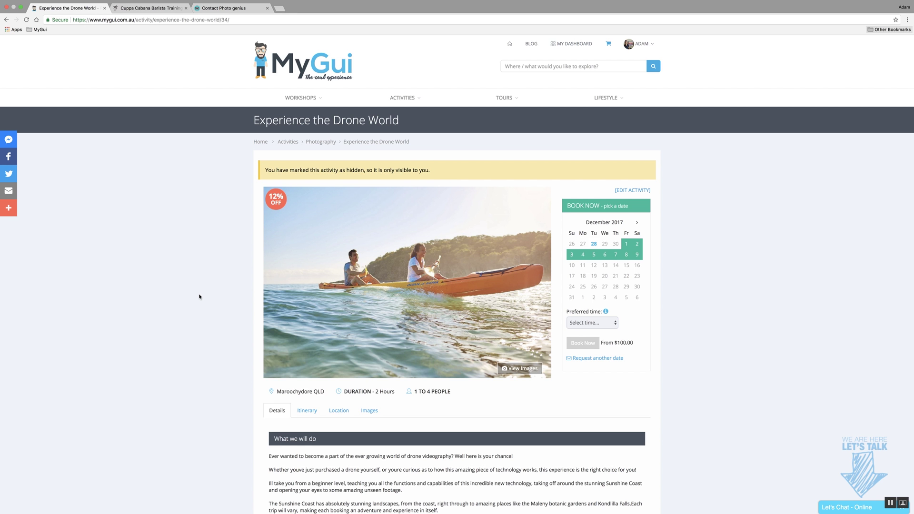
{"action": "scroll", "coordinate": [200, 297], "scroll_direction": "down", "scroll_amount": 5}
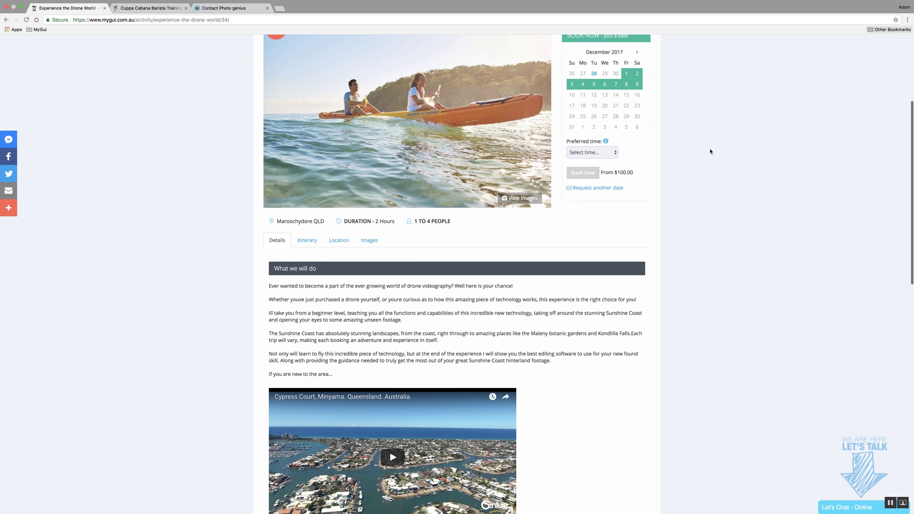
{"action": "scroll", "coordinate": [707, 157], "scroll_direction": "up", "scroll_amount": 5}
Return to editing, merge the second and third paragraphs of the What we will do description, and save the activity
{"action": "left_click", "coordinate": [631, 192]}
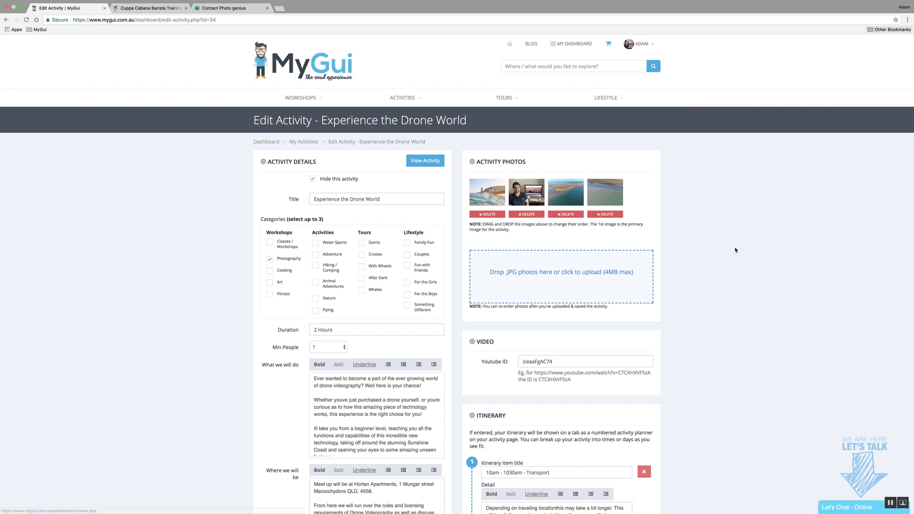
{"action": "scroll", "coordinate": [254, 309], "scroll_direction": "down", "scroll_amount": 2}
{"action": "scroll", "coordinate": [312, 369], "scroll_direction": "down", "scroll_amount": 1}
{"action": "left_click", "coordinate": [312, 370]}
{"action": "key", "text": "BackSpace"}
{"action": "key", "text": "BackSpace"}
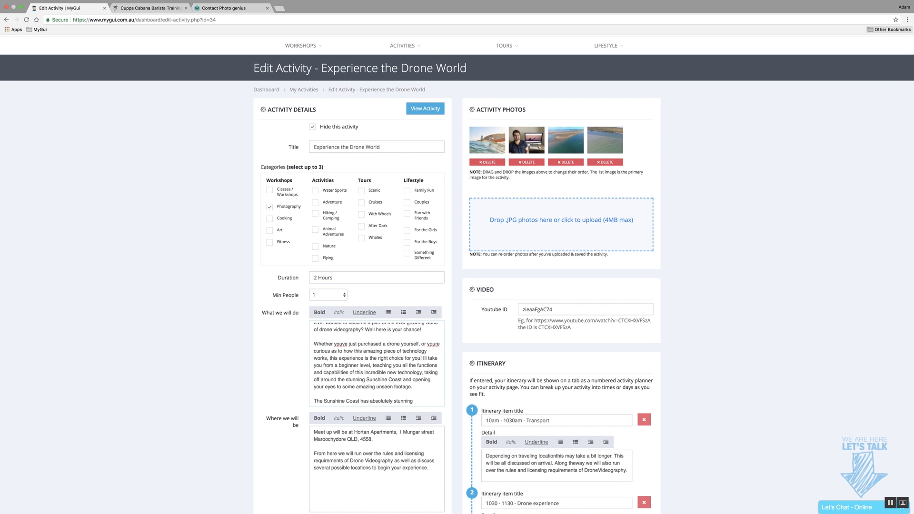
{"action": "scroll", "coordinate": [572, 309], "scroll_direction": "down", "scroll_amount": 20}
{"action": "left_click", "coordinate": [635, 368]}
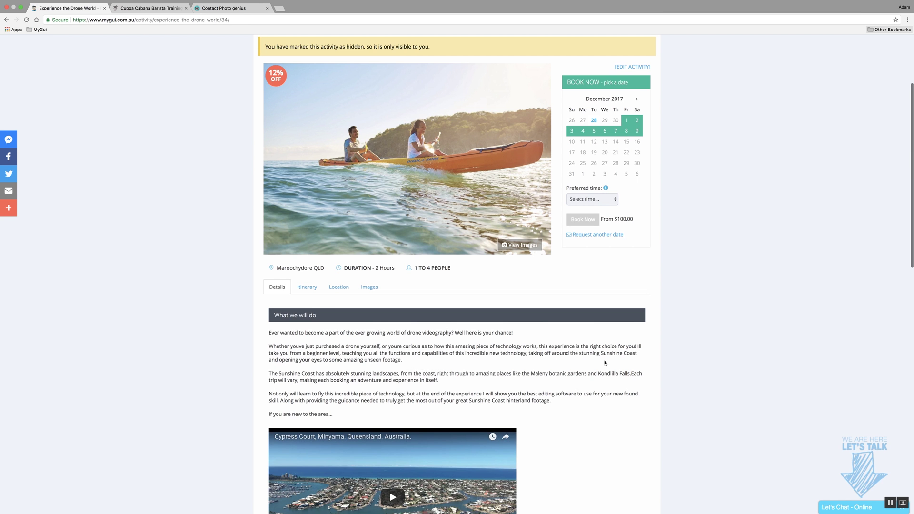
Review the merged description paragraph on the public activity page and return to editing the activity
{"action": "scroll", "coordinate": [407, 370], "scroll_direction": "down", "scroll_amount": 3}
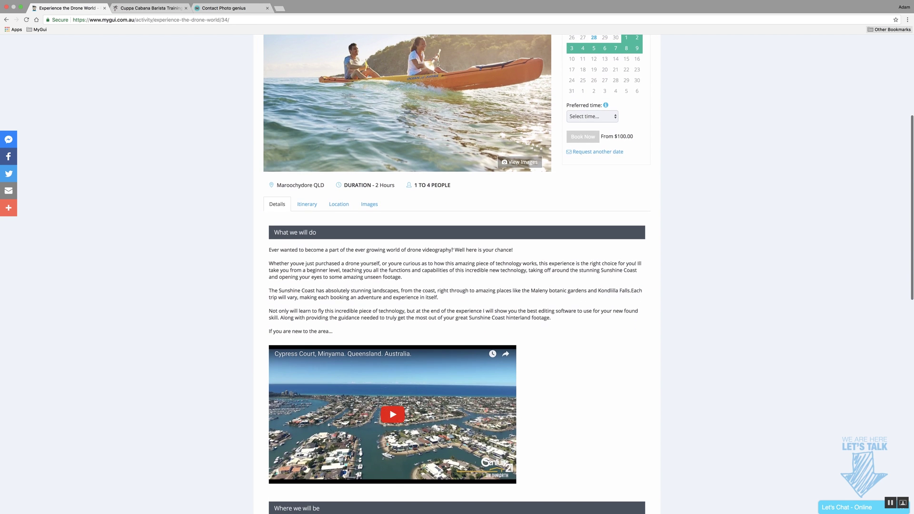
{"action": "scroll", "coordinate": [620, 385], "scroll_direction": "up", "scroll_amount": 5}
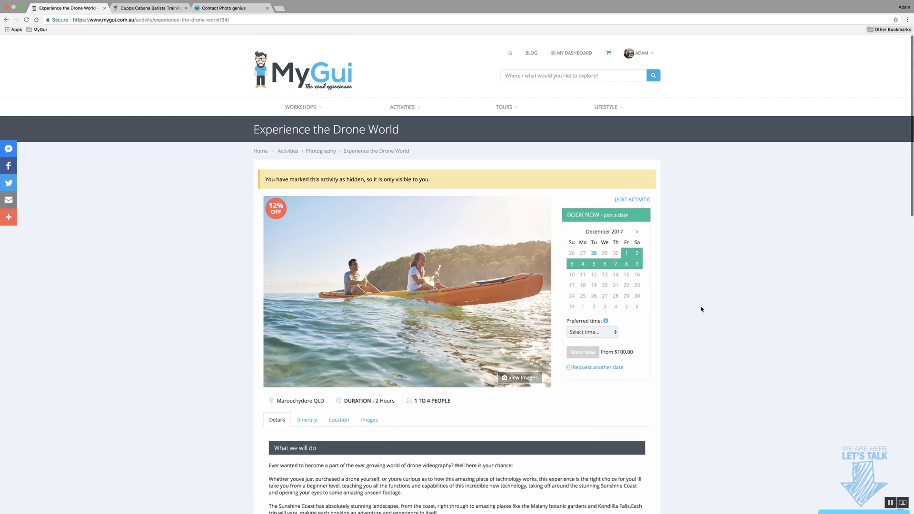
{"action": "left_click", "coordinate": [640, 192]}
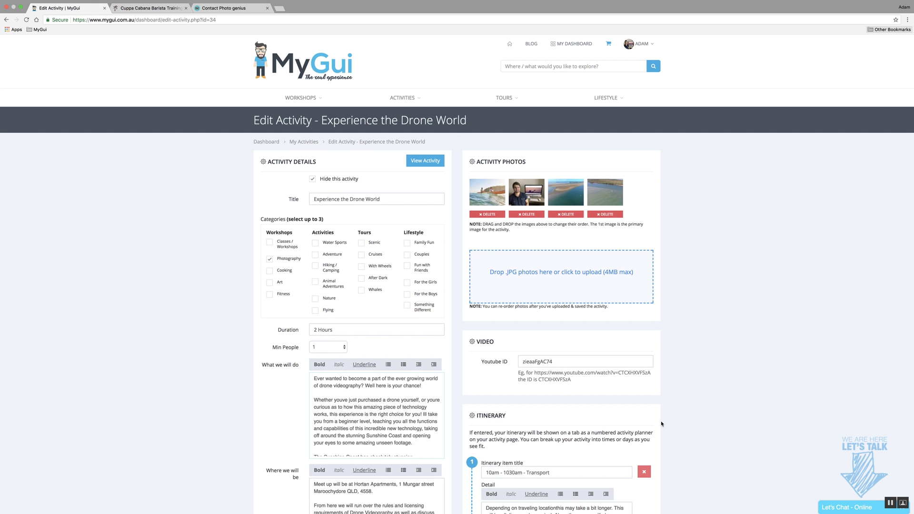
View the public activity page again to examine the description and embedded video, and reopen the activity for editing
{"action": "left_click", "coordinate": [424, 160]}
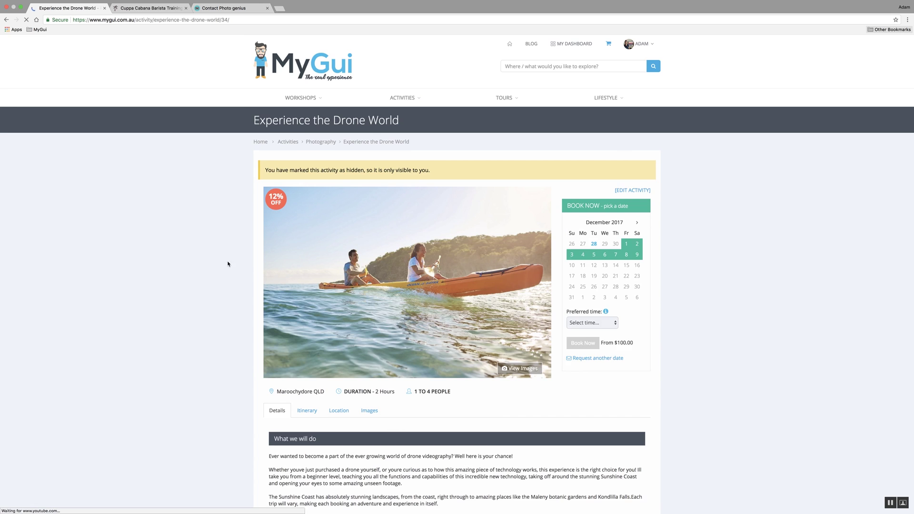
{"action": "scroll", "coordinate": [238, 264], "scroll_direction": "down", "scroll_amount": 5}
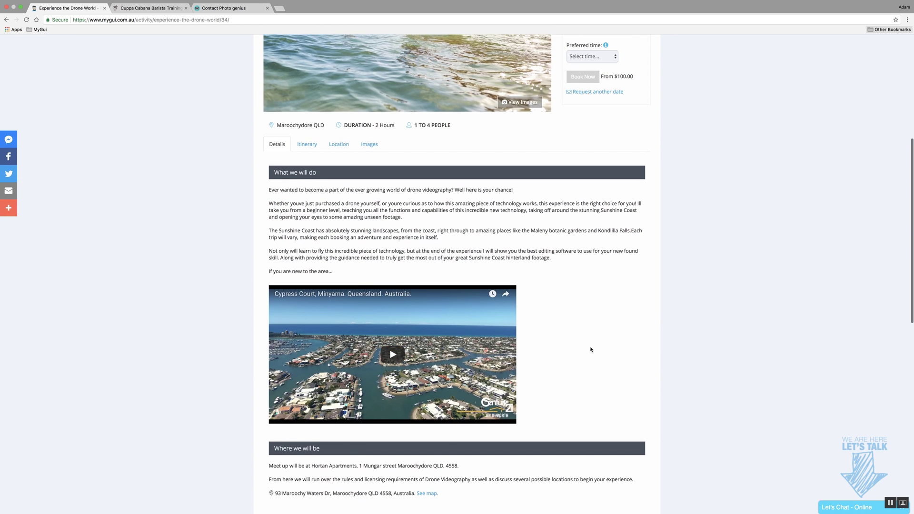
{"action": "scroll", "coordinate": [740, 196], "scroll_direction": "up", "scroll_amount": 5}
{"action": "left_click", "coordinate": [632, 190]}
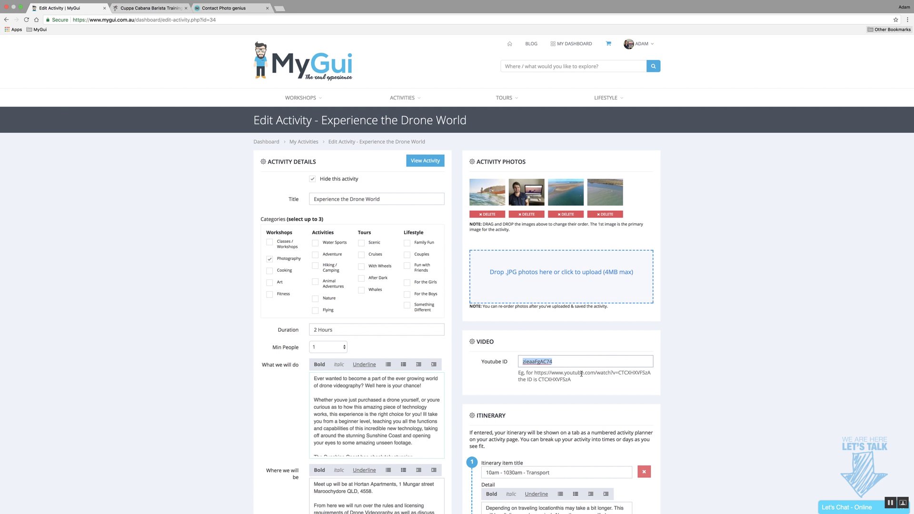
Clear the activity's YouTube ID, save the activity and open its public page
{"action": "scroll", "coordinate": [581, 374], "scroll_direction": "down", "scroll_amount": 20}
{"action": "left_click", "coordinate": [642, 367]}
{"action": "left_click", "coordinate": [414, 159]}
Review the public page's description, meeting location, guide introduction and guest requirements
{"action": "scroll", "coordinate": [186, 378], "scroll_direction": "down", "scroll_amount": 5}
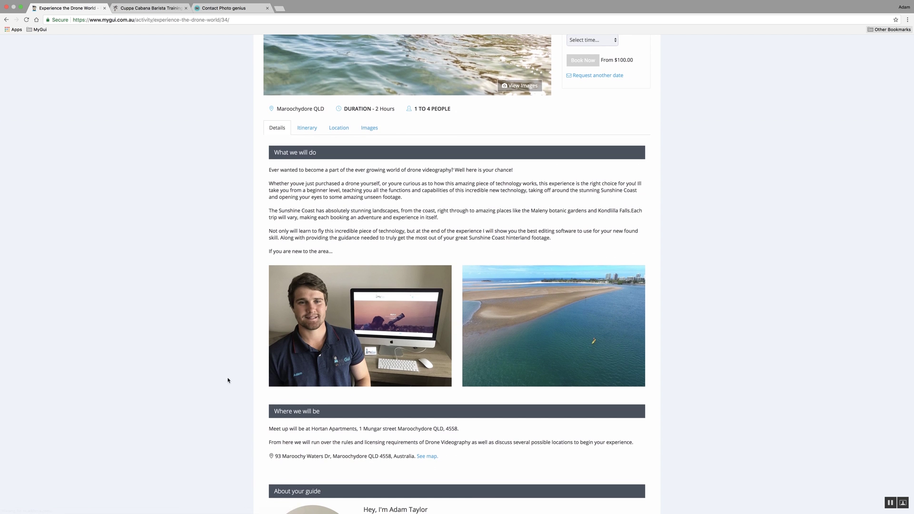
{"action": "scroll", "coordinate": [207, 324], "scroll_direction": "down", "scroll_amount": 5}
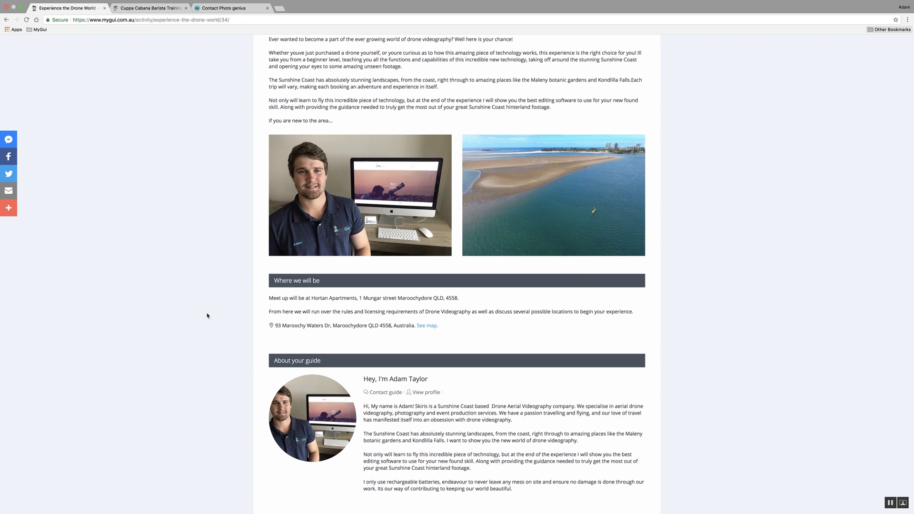
{"action": "scroll", "coordinate": [207, 316], "scroll_direction": "down", "scroll_amount": 4}
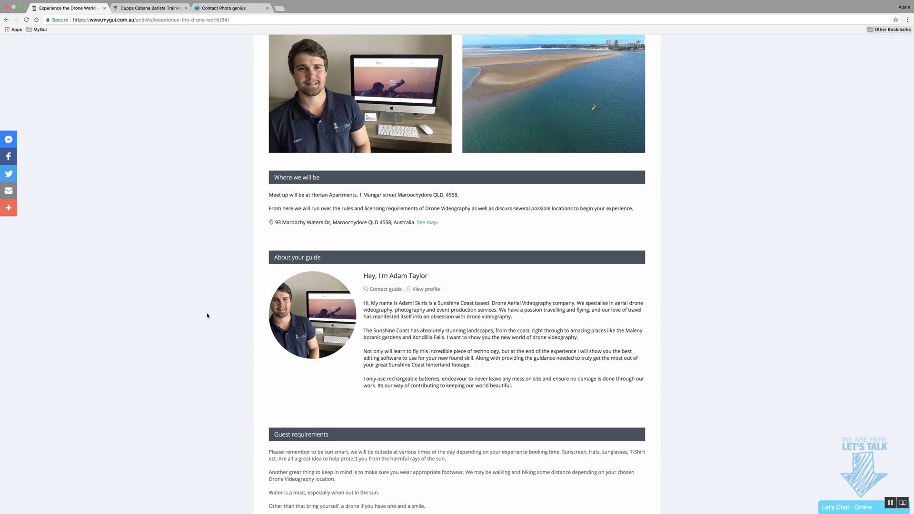
{"action": "scroll", "coordinate": [382, 386], "scroll_direction": "down", "scroll_amount": 4}
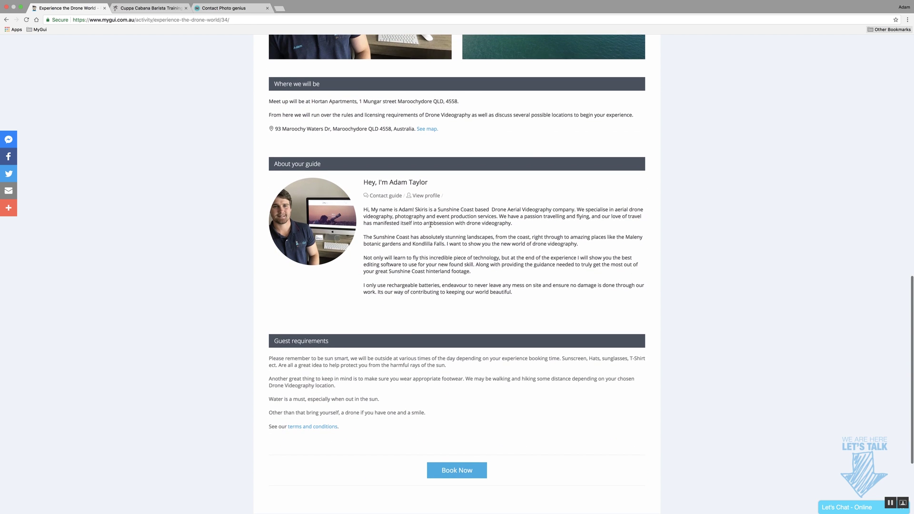
{"action": "scroll", "coordinate": [547, 309], "scroll_direction": "up", "scroll_amount": 15}
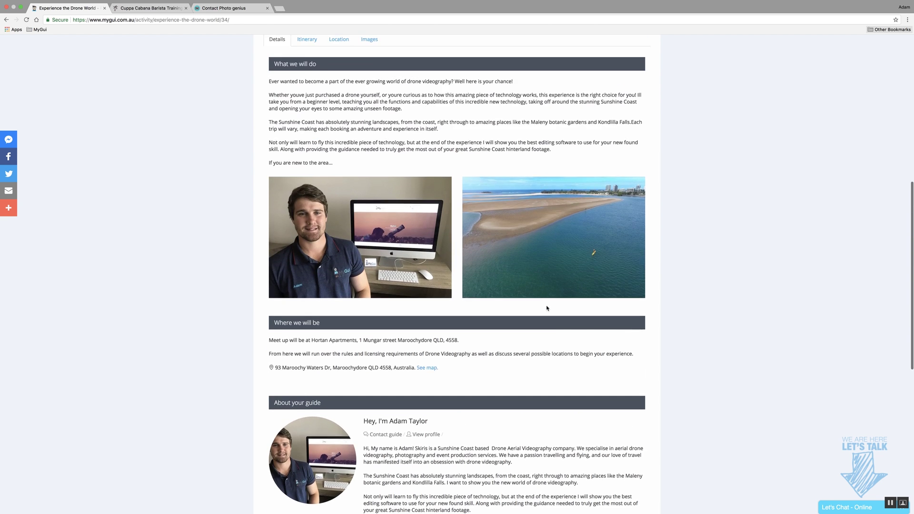
Look through the activity's itinerary, location map and images, enlarging the first photo and closing it again
{"action": "left_click", "coordinate": [306, 240]}
{"action": "scroll", "coordinate": [206, 304], "scroll_direction": "down", "scroll_amount": 2}
{"action": "left_click", "coordinate": [338, 181]}
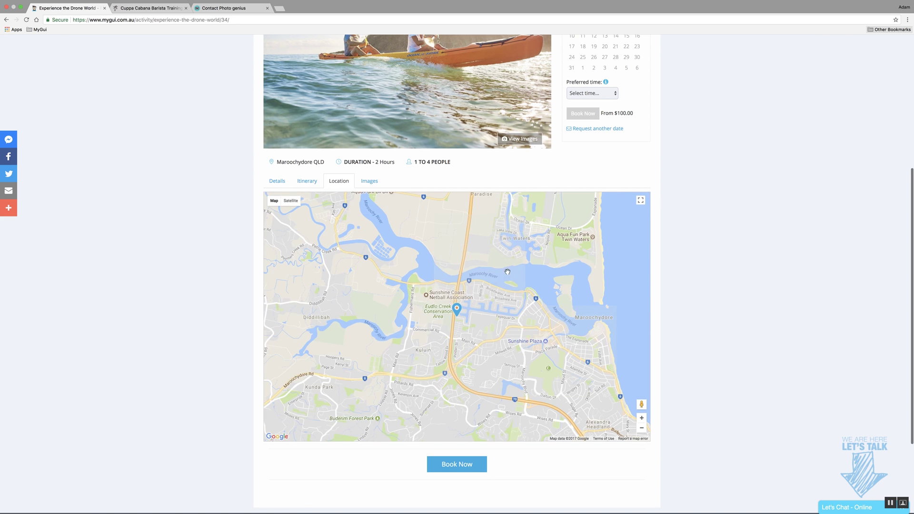
{"action": "left_click", "coordinate": [373, 182]}
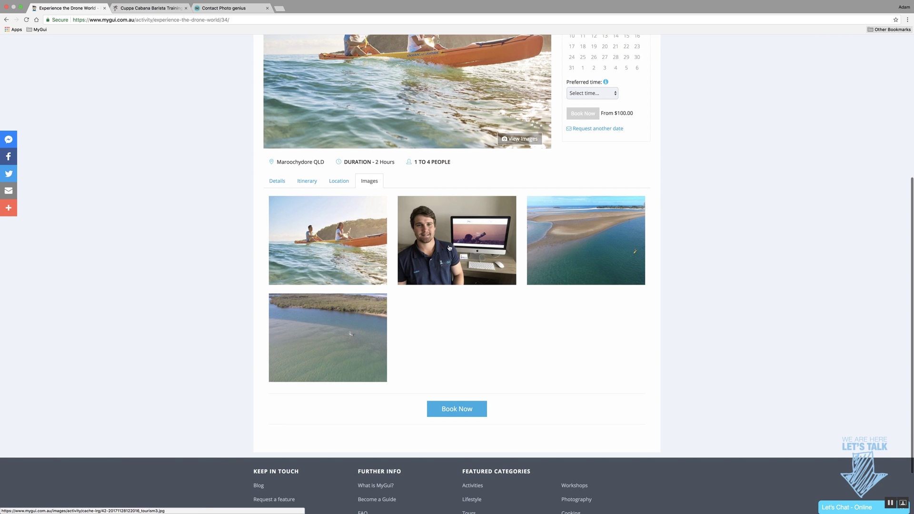
{"action": "left_click", "coordinate": [333, 256]}
{"action": "left_click", "coordinate": [668, 126]}
{"action": "scroll", "coordinate": [705, 147], "scroll_direction": "up", "scroll_amount": 5}
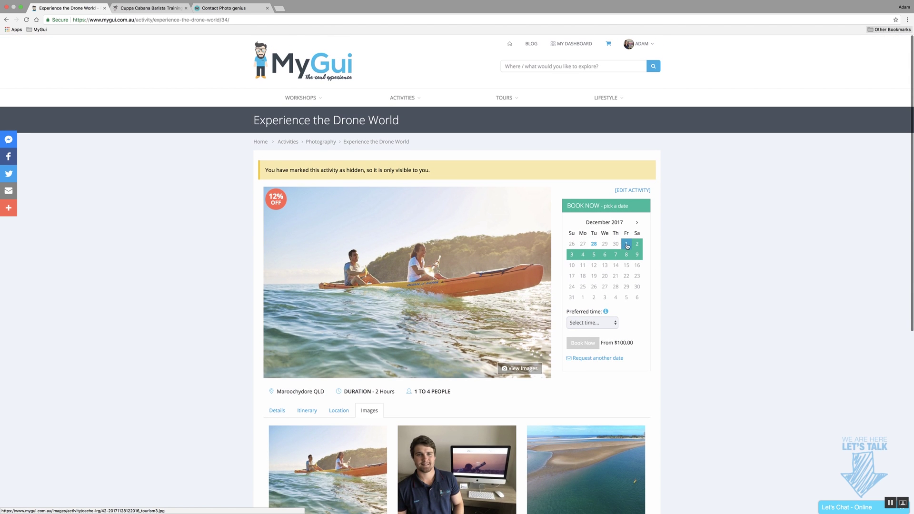
Try selecting a 09:00 booking on 1 December 2017 for 1 person on the public activity page
{"action": "left_click", "coordinate": [627, 245]}
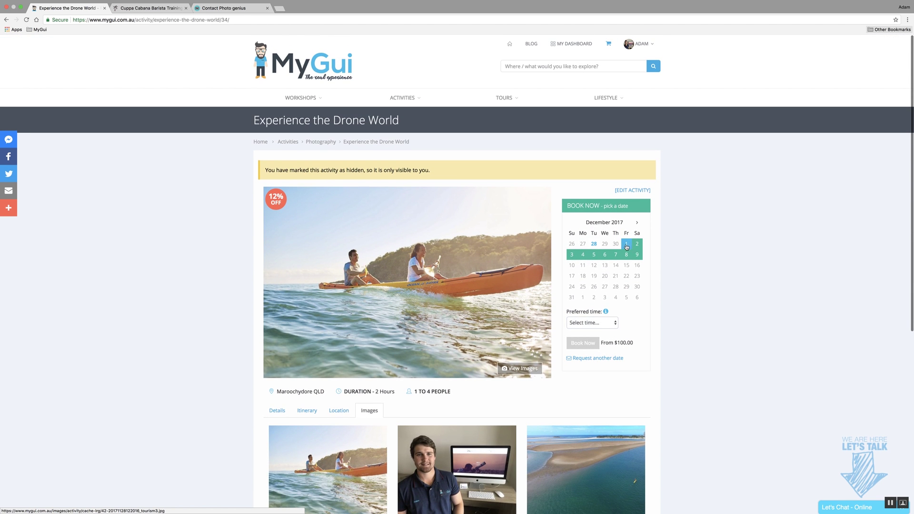
{"action": "left_click", "coordinate": [601, 324]}
{"action": "left_click", "coordinate": [590, 332]}
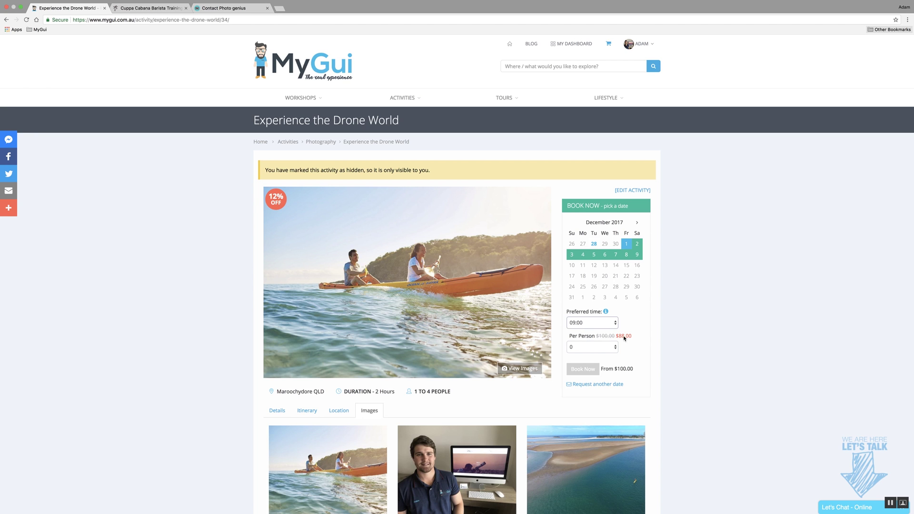
{"action": "left_click", "coordinate": [613, 347]}
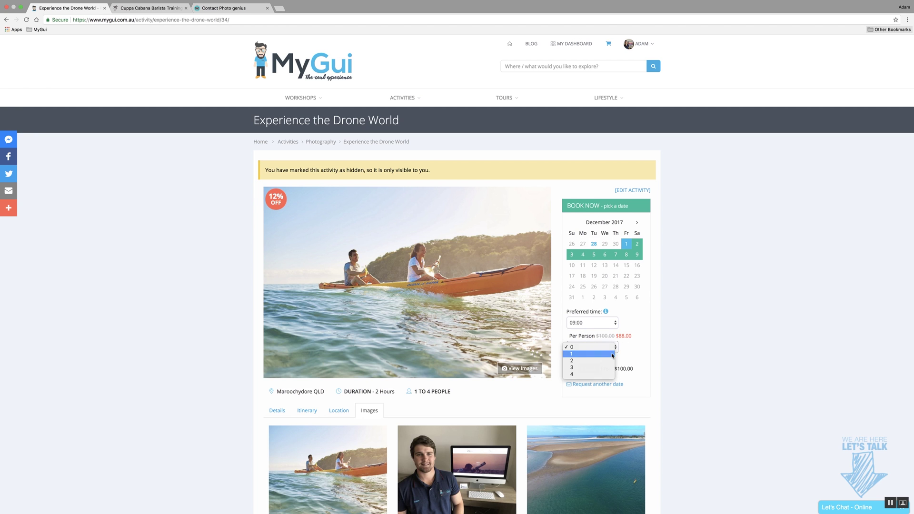
{"action": "left_click", "coordinate": [611, 354]}
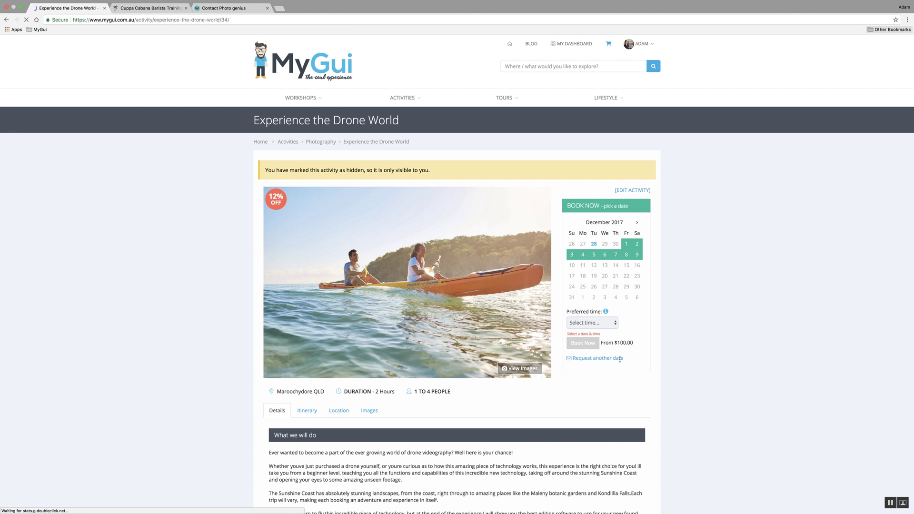
Book the activity for 1 December 2017 at 09:00 for 1 person and proceed to checkout
{"action": "left_click", "coordinate": [626, 245]}
{"action": "left_click", "coordinate": [612, 327]}
{"action": "left_click", "coordinate": [590, 330]}
{"action": "left_click", "coordinate": [592, 347]}
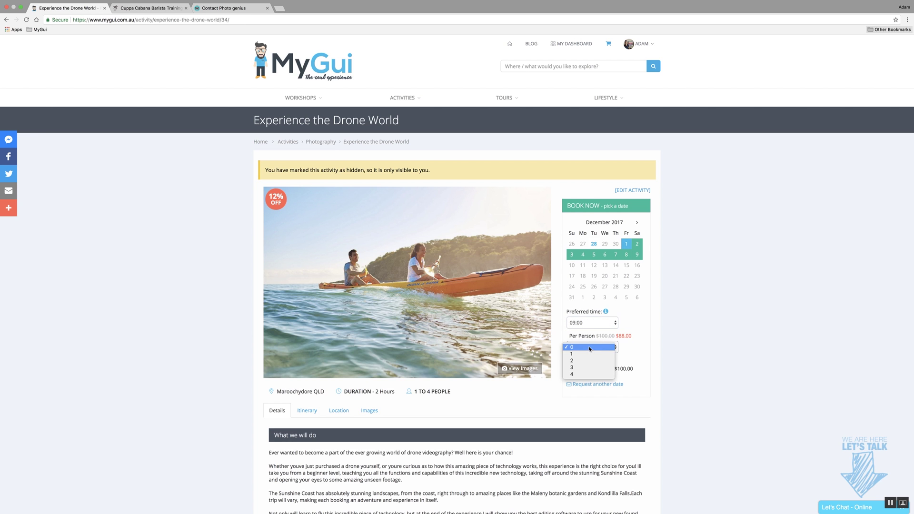
{"action": "left_click", "coordinate": [590, 353]}
{"action": "left_click", "coordinate": [595, 371]}
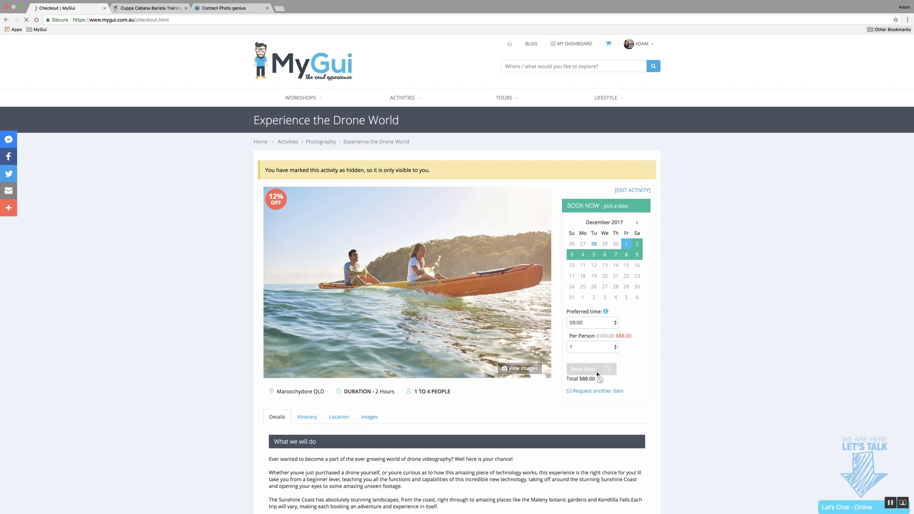
Answer the checkout's passenger weight and height question for 1 passenger with 90 kg and 180cm
{"action": "scroll", "coordinate": [447, 266], "scroll_direction": "down", "scroll_amount": 2}
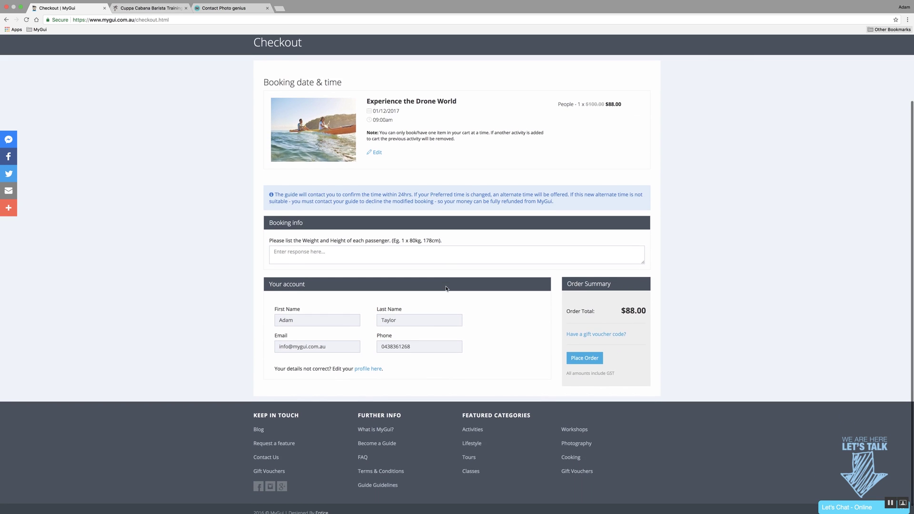
{"action": "left_click_drag", "start_coordinate": [460, 233], "coordinate": [281, 235]}
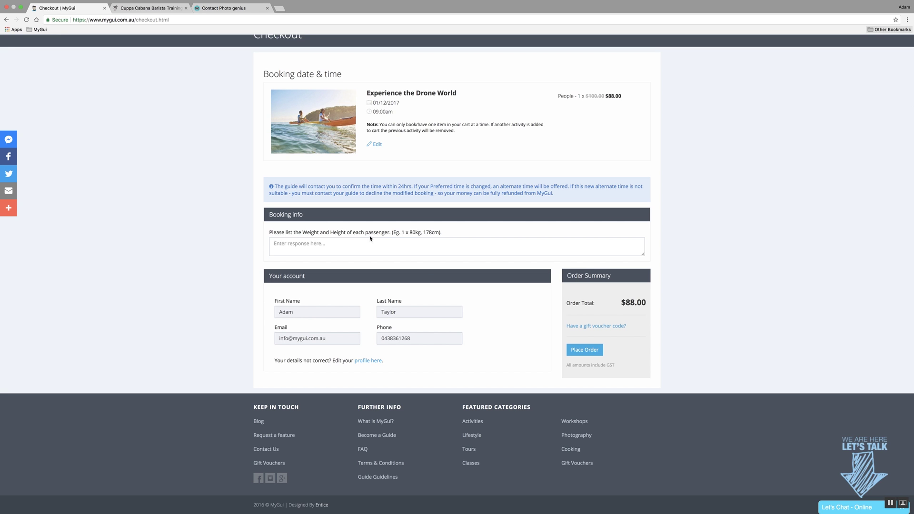
{"action": "left_click", "coordinate": [348, 247]}
{"action": "type", "text": "1 "}
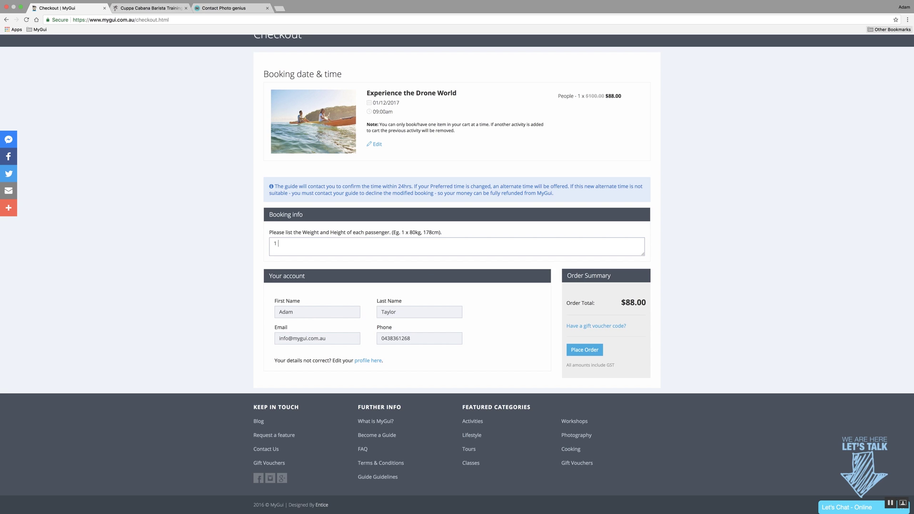
{"action": "type", "text": "x 90 "}
{"action": "type", "text": "g "}
{"action": "type", "text": "180cm/"}
Review the guide section of the public activity page and the account options that include profile editing
{"action": "scroll", "coordinate": [347, 250], "scroll_direction": "up", "scroll_amount": 3}
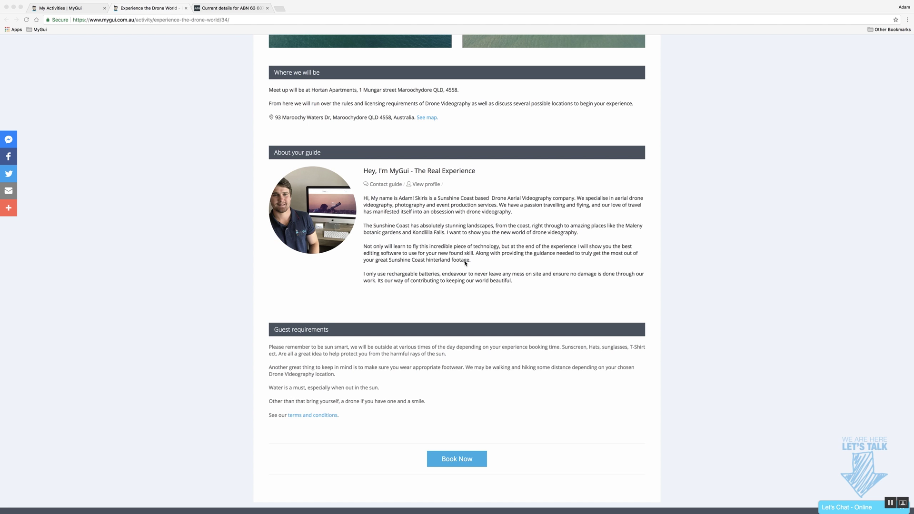
{"action": "scroll", "coordinate": [549, 263], "scroll_direction": "up", "scroll_amount": 15}
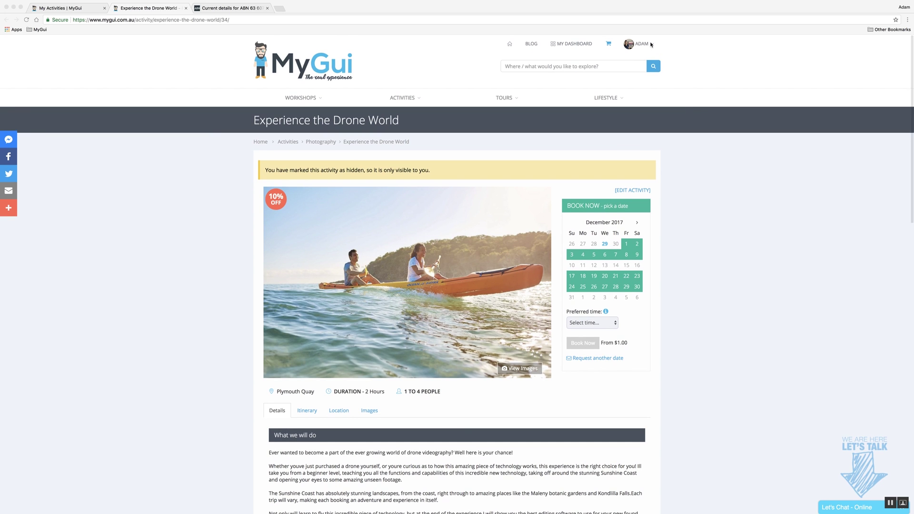
{"action": "left_click", "coordinate": [688, 51]}
{"action": "left_click", "coordinate": [642, 43]}
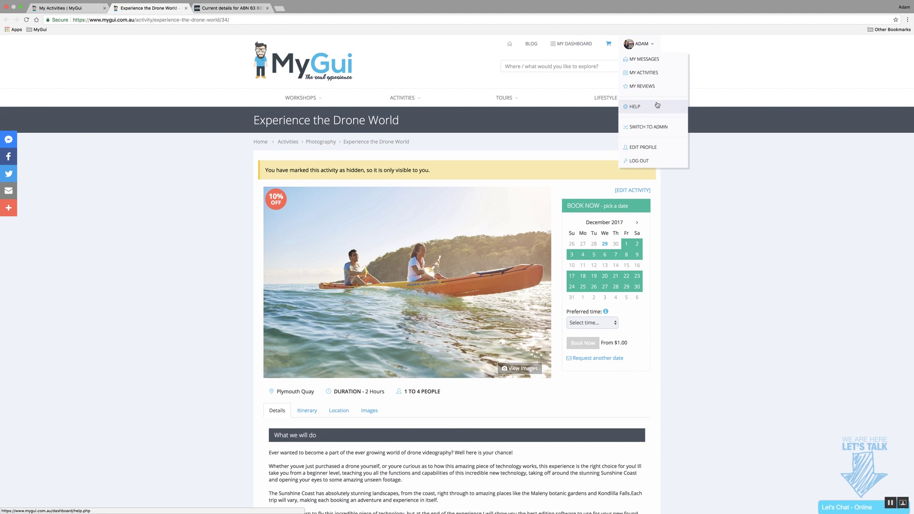
{"action": "left_click", "coordinate": [643, 45]}
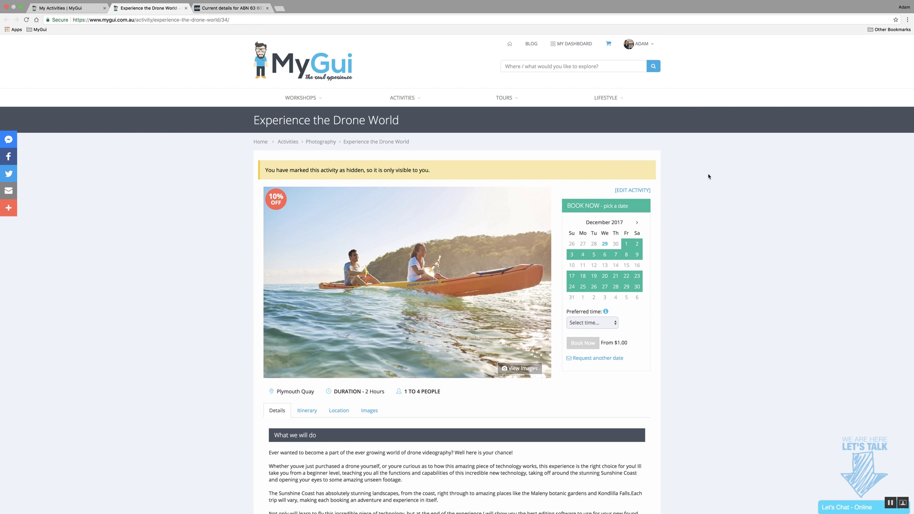
Reopen the activity for editing and go from its profile reminder to the guide's profile editor
{"action": "left_click", "coordinate": [631, 193]}
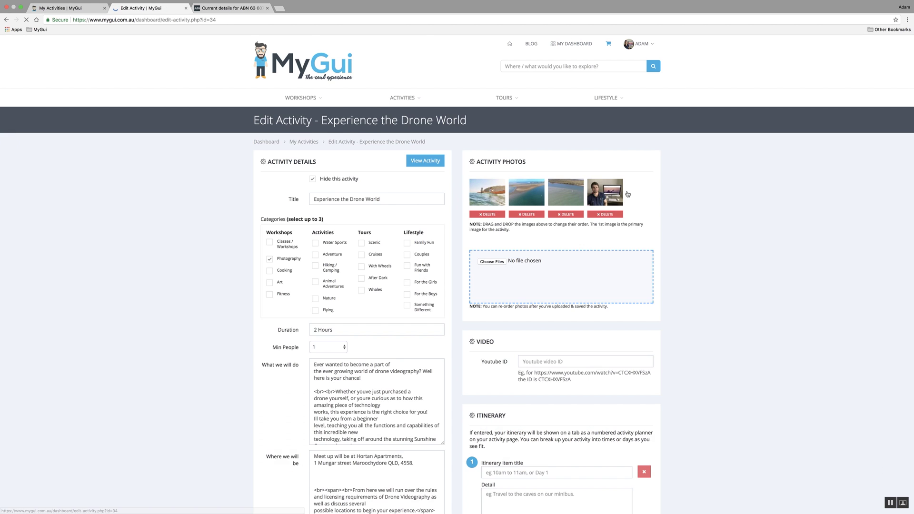
{"action": "scroll", "coordinate": [125, 223], "scroll_direction": "down", "scroll_amount": 15}
{"action": "scroll", "coordinate": [126, 222], "scroll_direction": "down", "scroll_amount": 4}
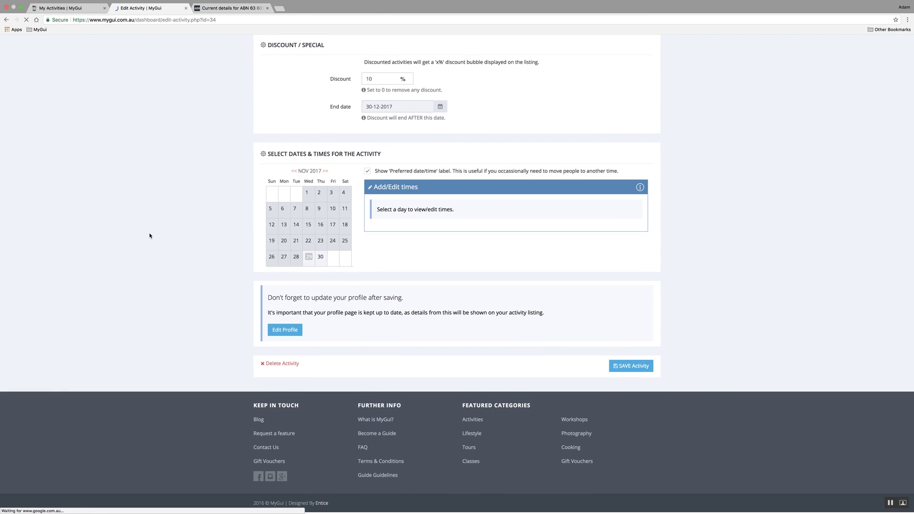
{"action": "left_click", "coordinate": [294, 333]}
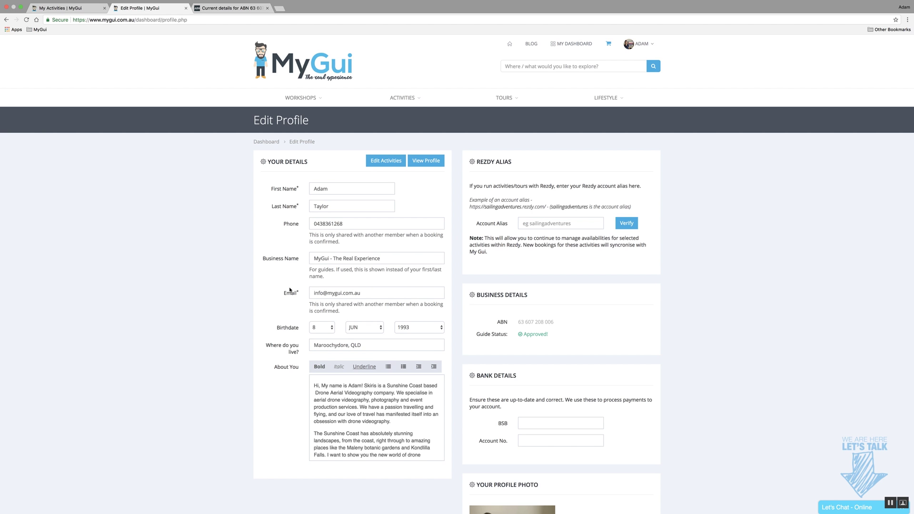
Examine the profile's personal details, business name and full About You text
{"action": "scroll", "coordinate": [319, 286], "scroll_direction": "down", "scroll_amount": 5}
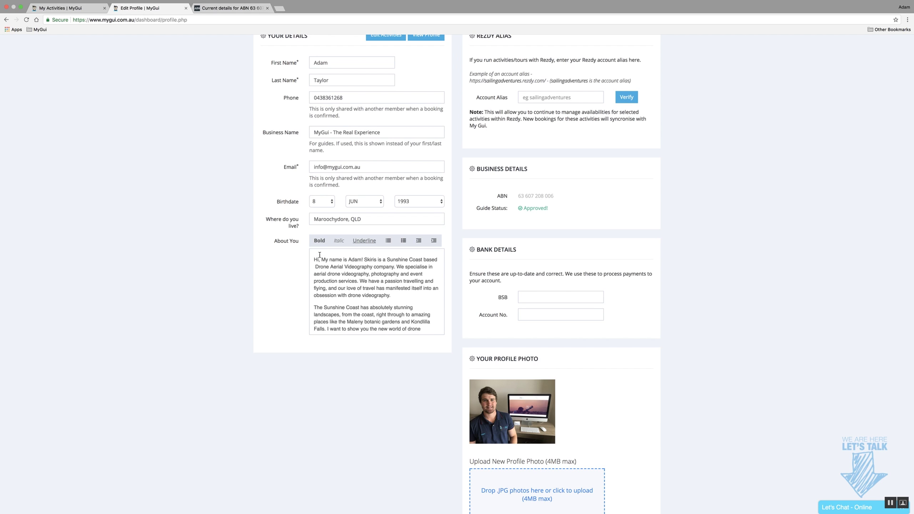
{"action": "scroll", "coordinate": [365, 305], "scroll_direction": "down", "scroll_amount": 4}
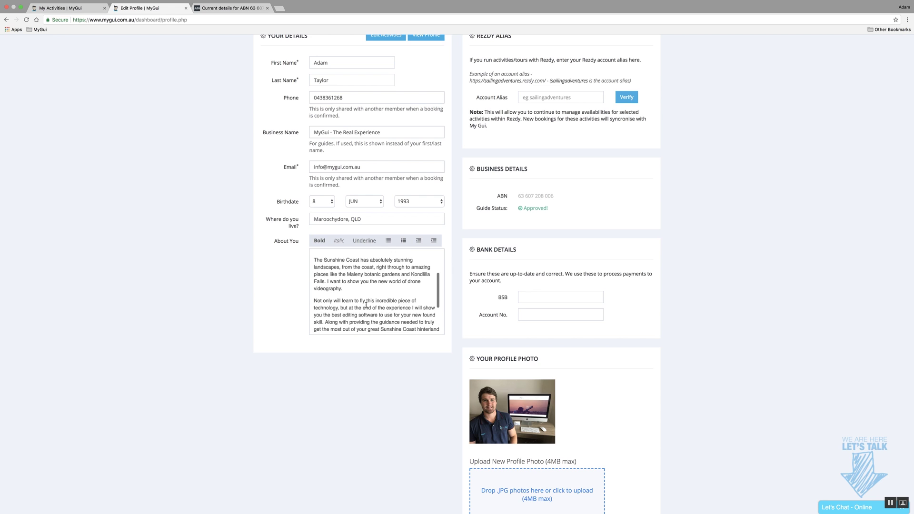
{"action": "scroll", "coordinate": [364, 305], "scroll_direction": "down", "scroll_amount": 2}
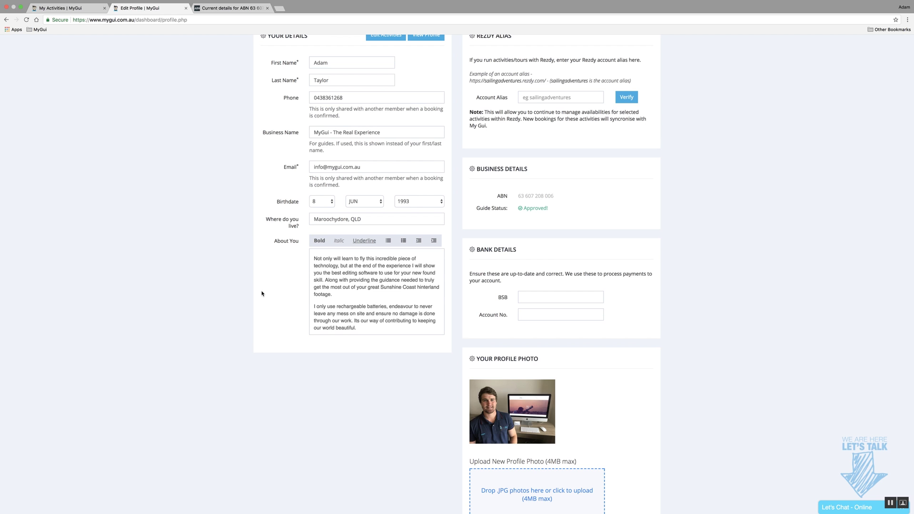
{"action": "scroll", "coordinate": [262, 293], "scroll_direction": "up", "scroll_amount": 5}
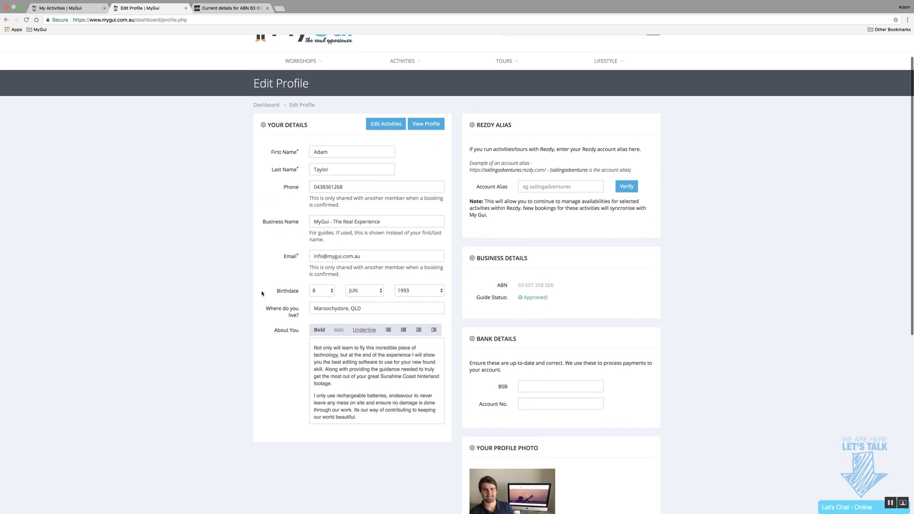
Examine the profile's Rezdy alias, business details, bank details and profile photo sections
{"action": "scroll", "coordinate": [548, 158], "scroll_direction": "down", "scroll_amount": 1}
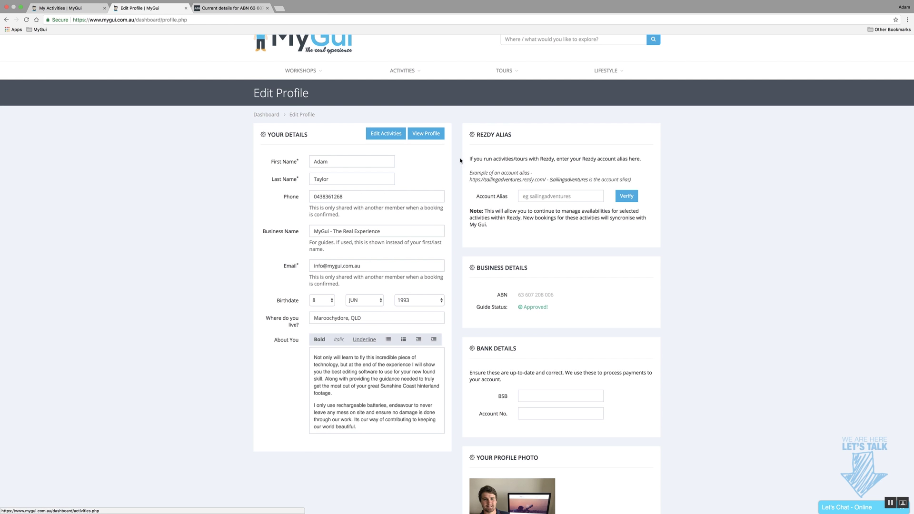
{"action": "scroll", "coordinate": [593, 213], "scroll_direction": "down", "scroll_amount": 1}
{"action": "scroll", "coordinate": [593, 214], "scroll_direction": "down", "scroll_amount": 1}
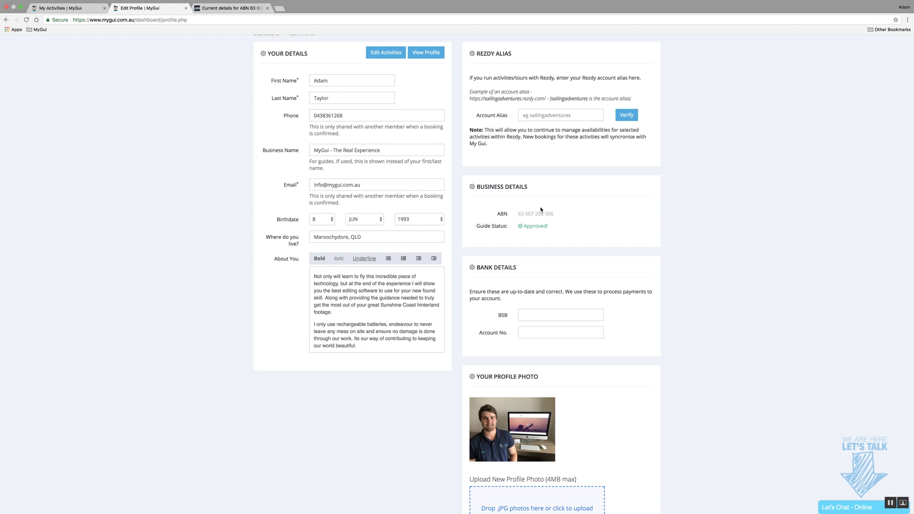
{"action": "scroll", "coordinate": [540, 209], "scroll_direction": "down", "scroll_amount": 3}
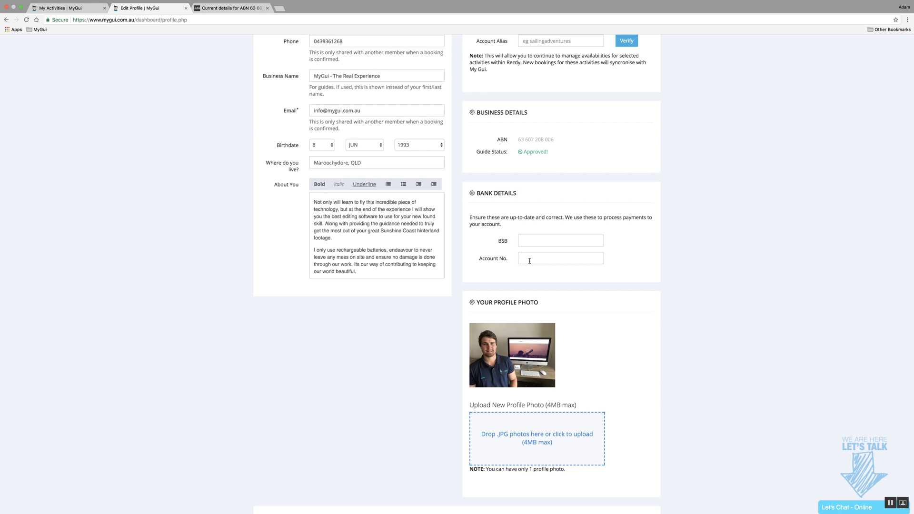
{"action": "scroll", "coordinate": [666, 300], "scroll_direction": "down", "scroll_amount": 3}
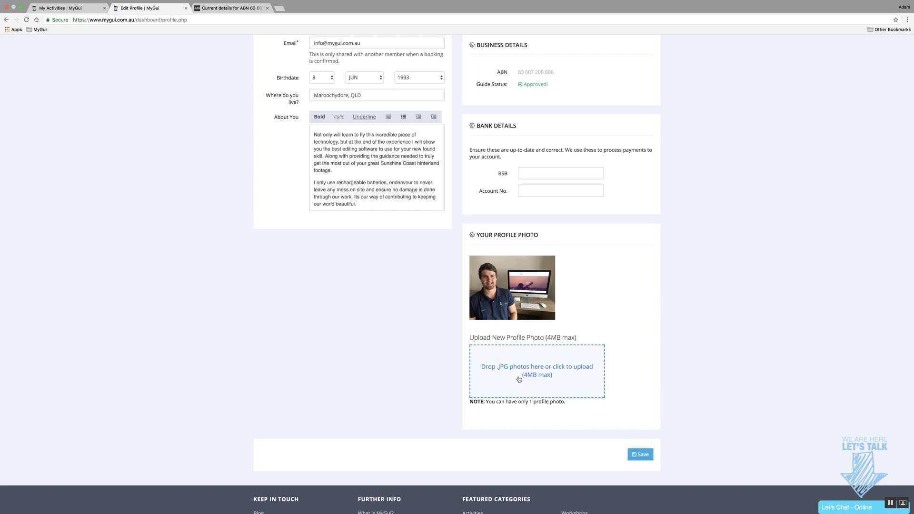
{"action": "scroll", "coordinate": [704, 309], "scroll_direction": "up", "scroll_amount": 5}
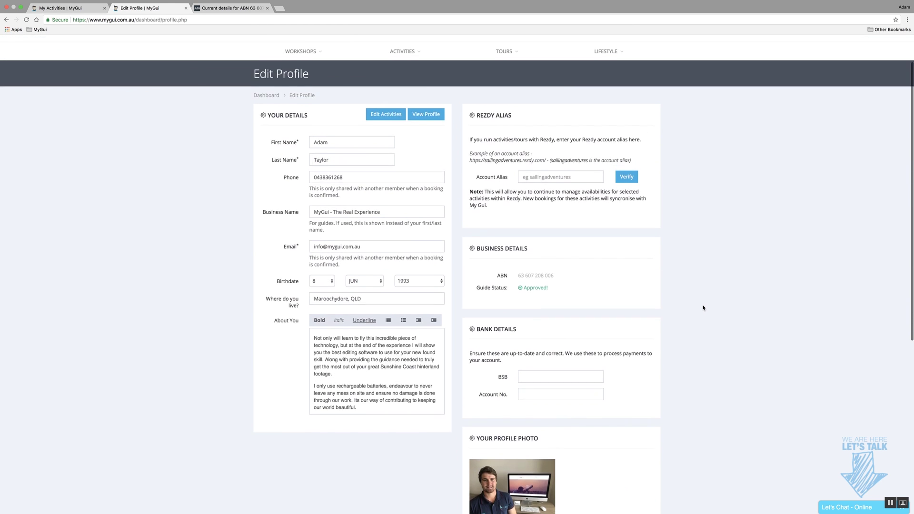
{"action": "scroll", "coordinate": [703, 309], "scroll_direction": "up", "scroll_amount": 1}
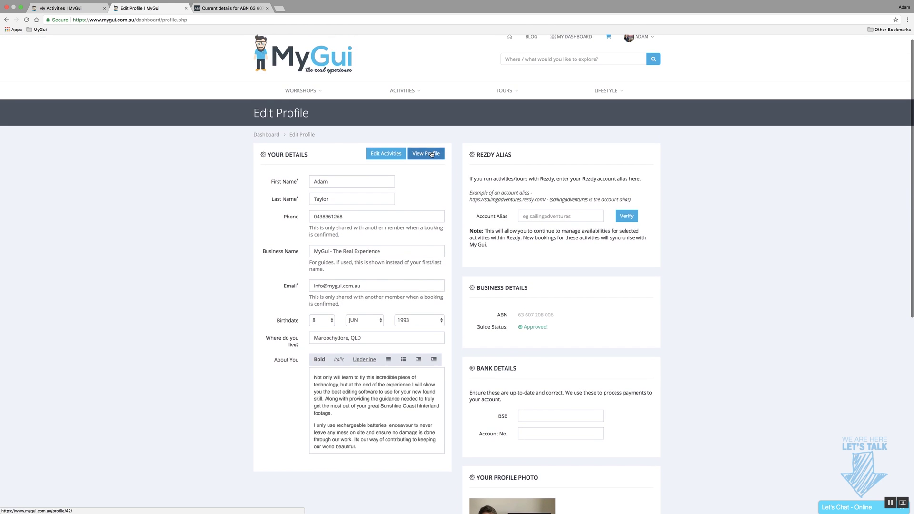
View the guide's public profile page, return to the profile editor and look over its sections again
{"action": "left_click", "coordinate": [432, 154]}
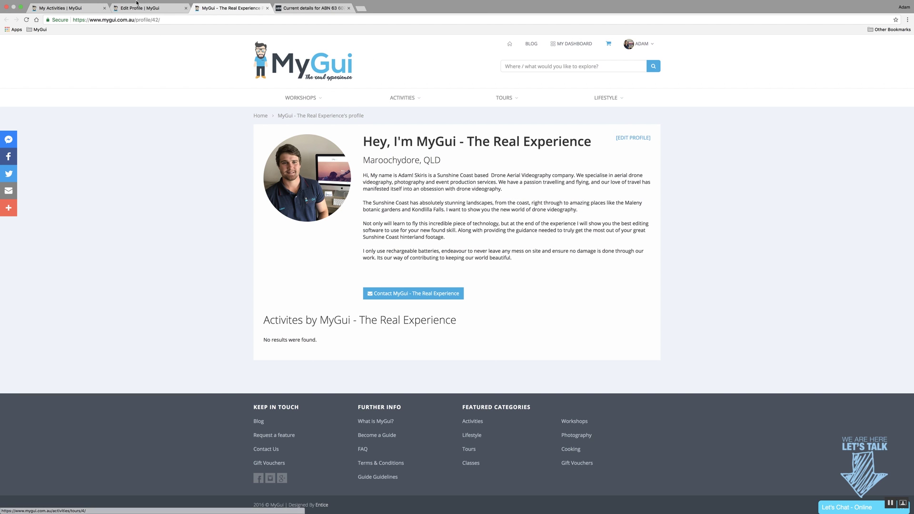
{"action": "left_click", "coordinate": [632, 138]}
{"action": "scroll", "coordinate": [581, 347], "scroll_direction": "down", "scroll_amount": 1}
{"action": "scroll", "coordinate": [581, 347], "scroll_direction": "down", "scroll_amount": 4}
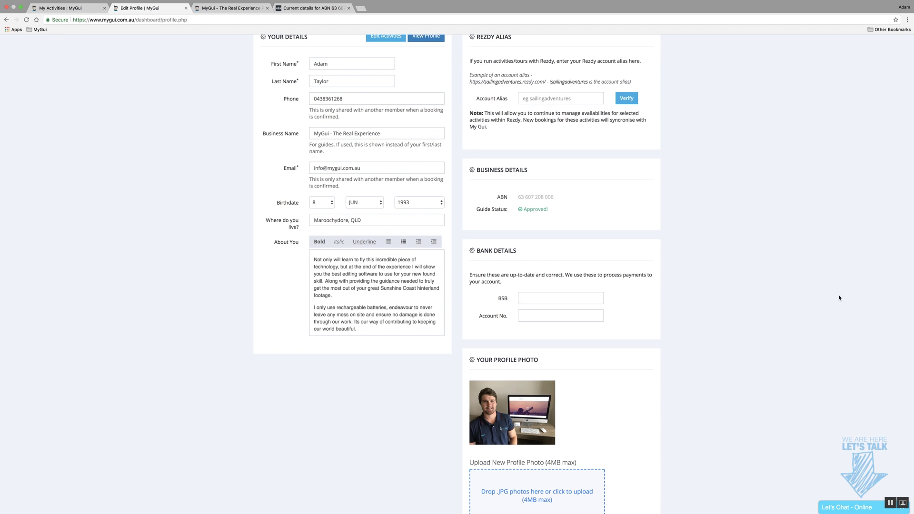
{"action": "scroll", "coordinate": [804, 285], "scroll_direction": "down", "scroll_amount": 4}
{"action": "scroll", "coordinate": [685, 462], "scroll_direction": "up", "scroll_amount": 9}
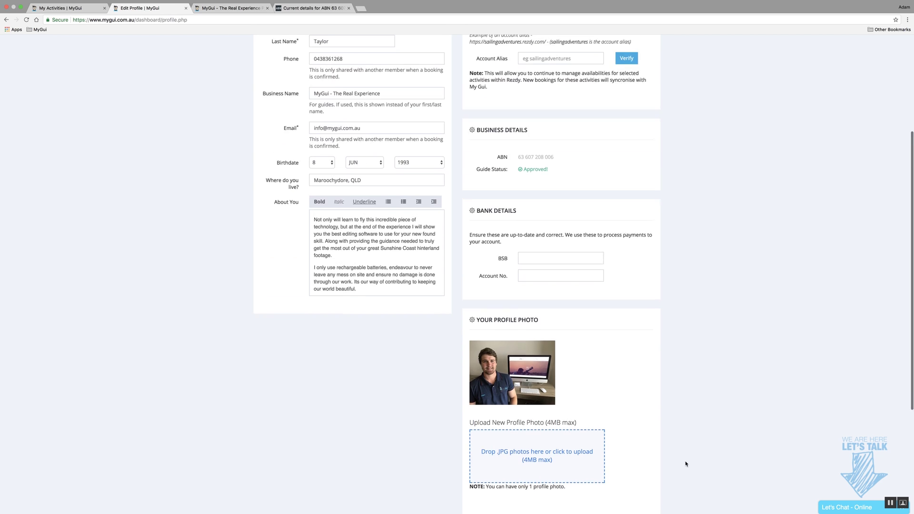